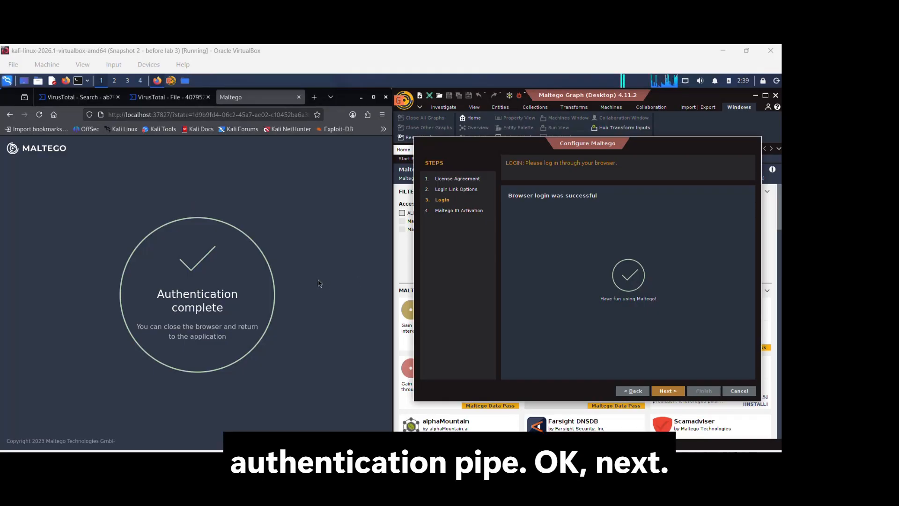
- Finish the Maltego configuration wizard after the successful browser login
left_click(669, 391)
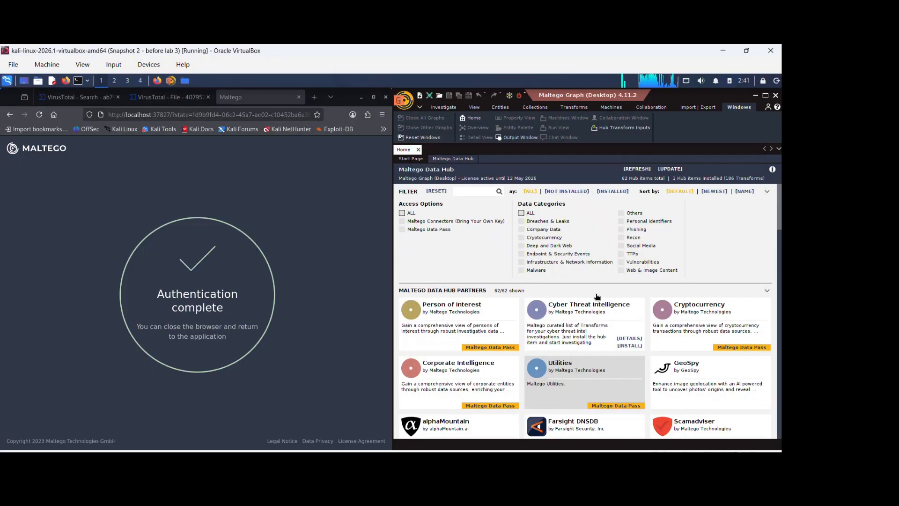
left_click(450, 226)
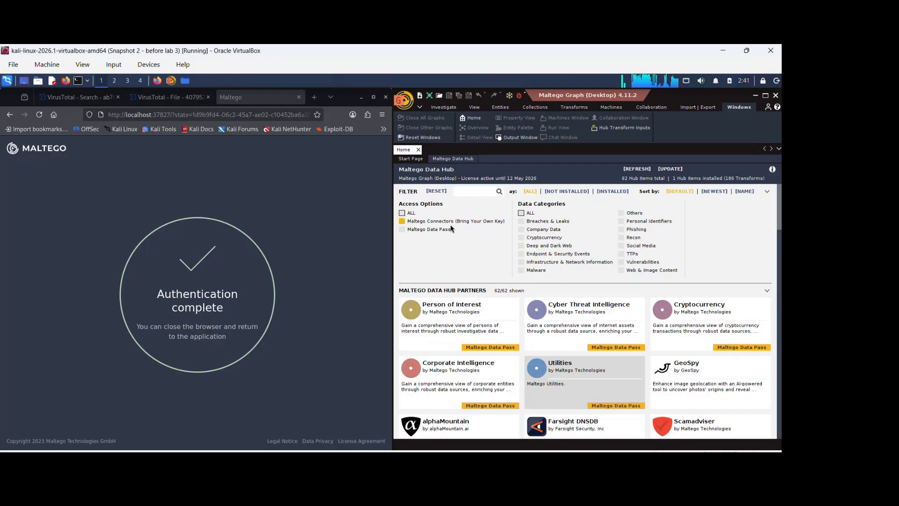
left_click(457, 223)
- Scroll through the Maltego Data Hub partner list to review the available transform hubs
mouse_move(428, 340)
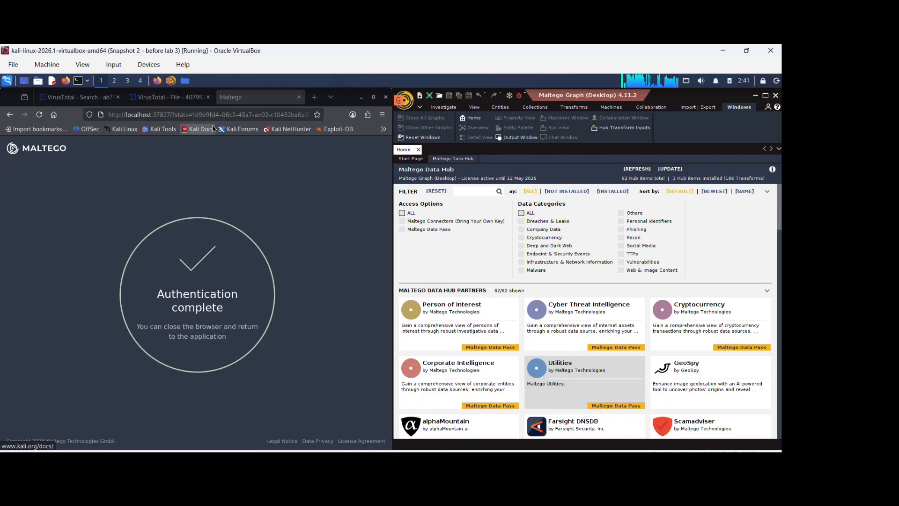
mouse_move(581, 341)
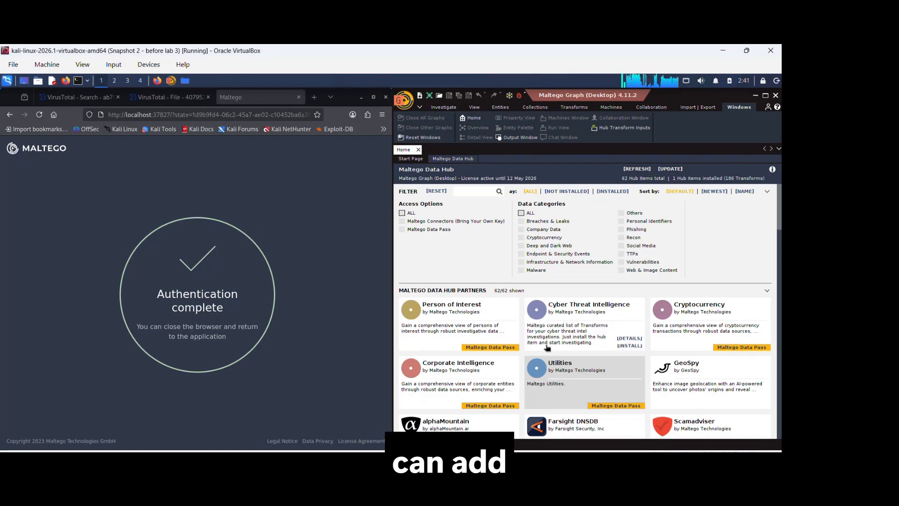
scroll(582, 339, "down", 1)
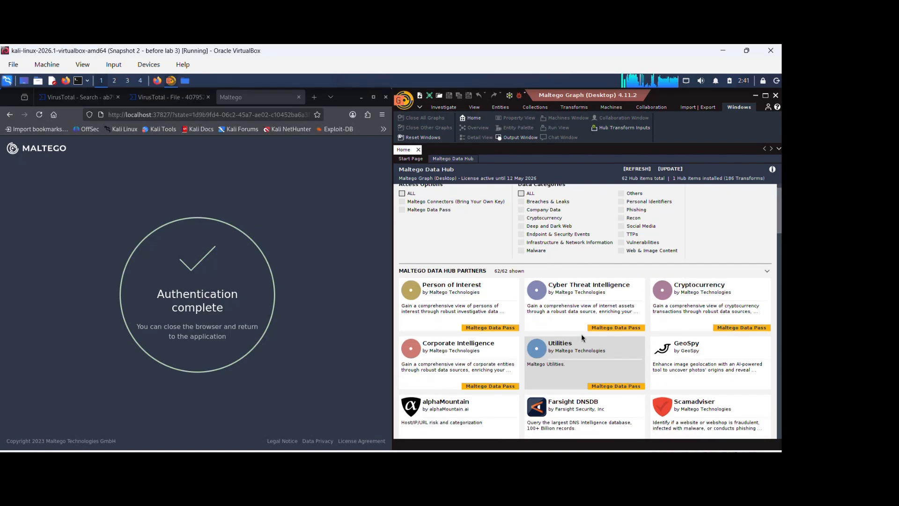
scroll(583, 332, "down", 3)
scroll(586, 327, "down", 9)
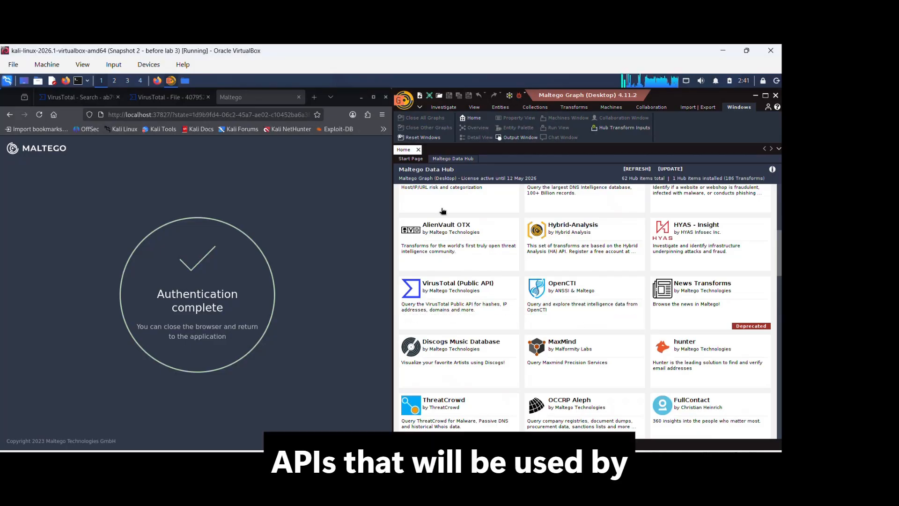
scroll(470, 355, "down", 2)
scroll(470, 355, "down", 4)
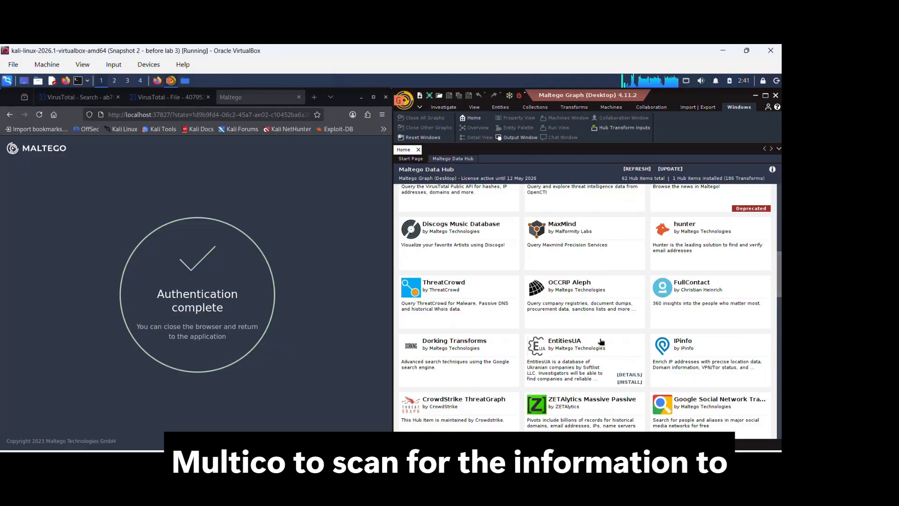
scroll(601, 342, "down", 10)
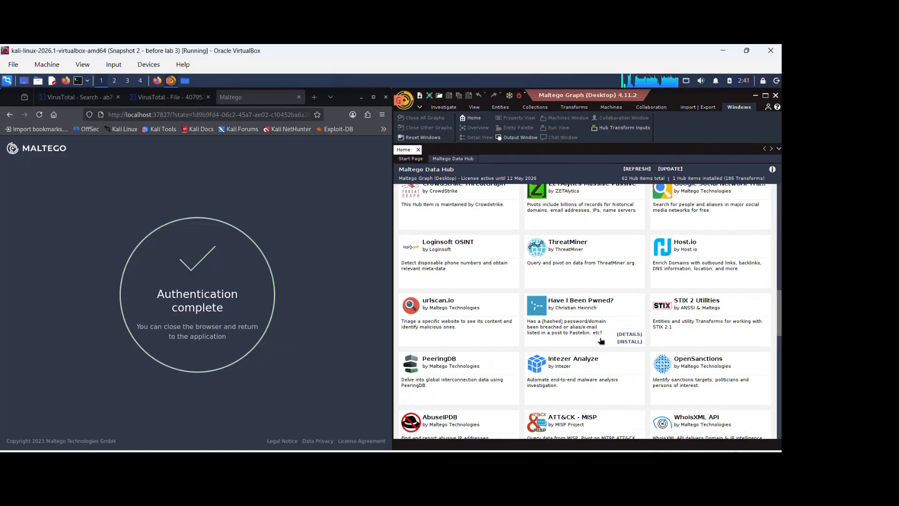
scroll(601, 341, "down", 3)
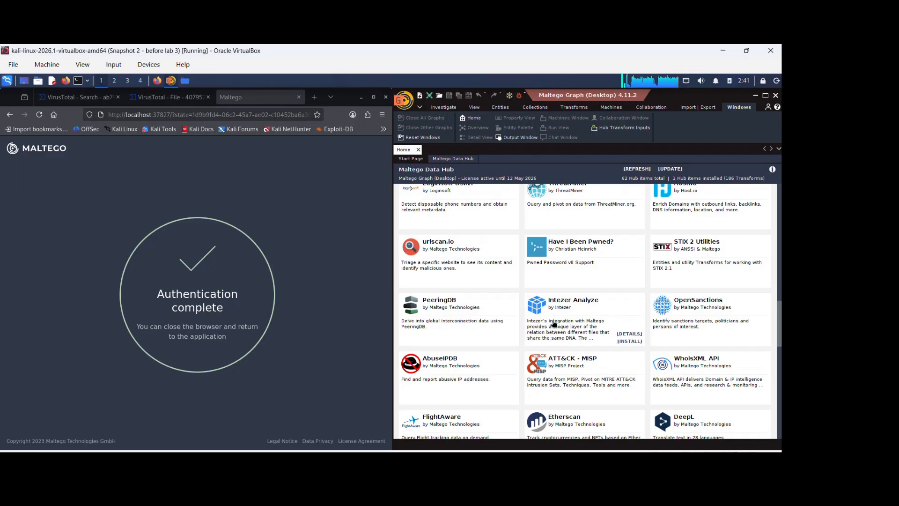
scroll(491, 301, "down", 6)
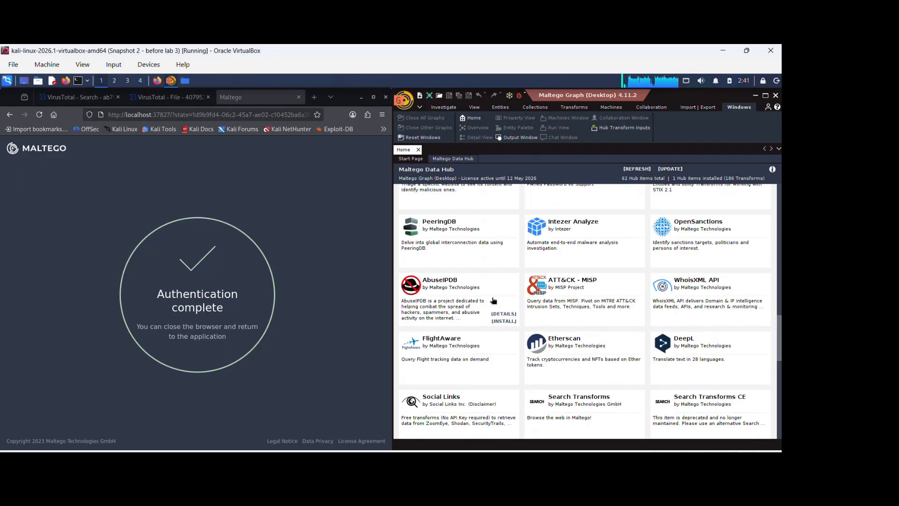
scroll(492, 300, "down", 4)
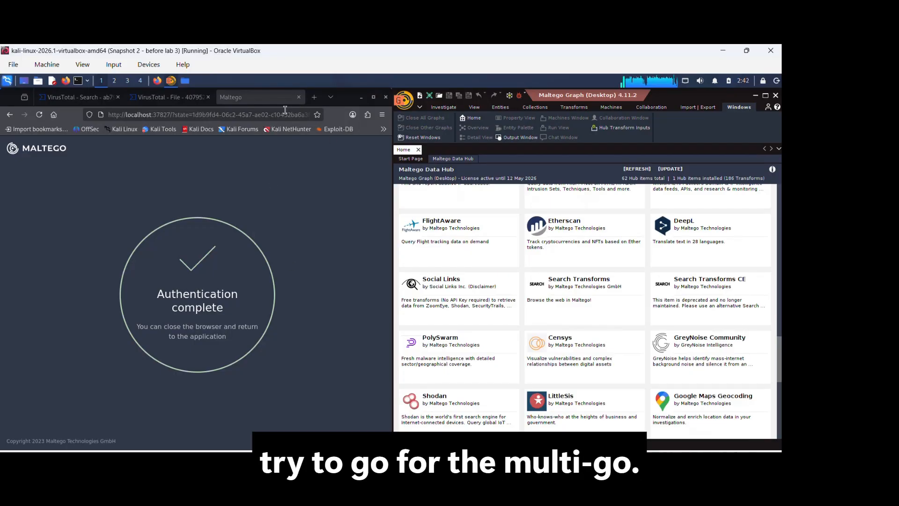
- Open a new browser tab and search the web for academy.maltego
left_click(315, 98)
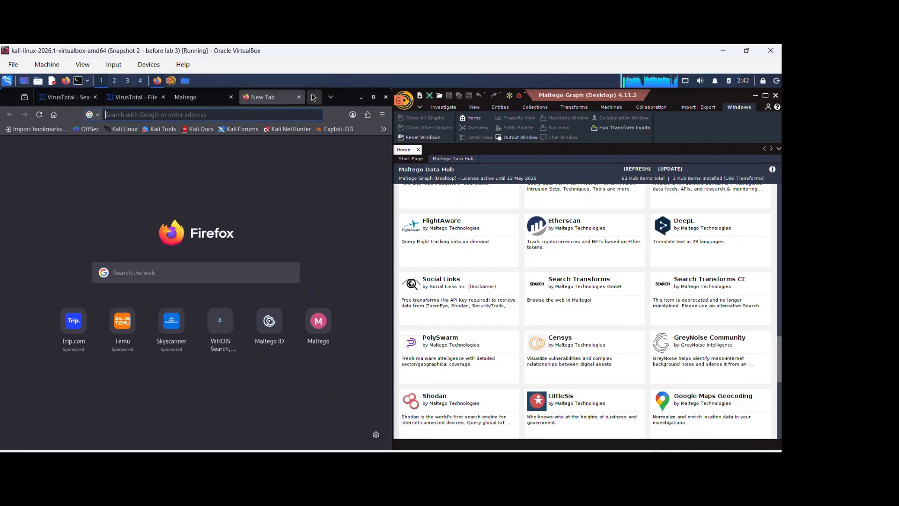
type("ma")
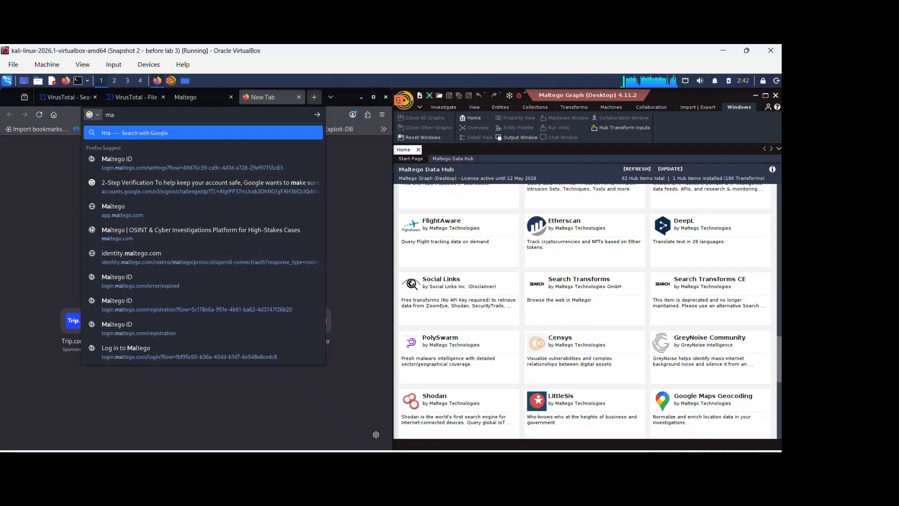
type("lt")
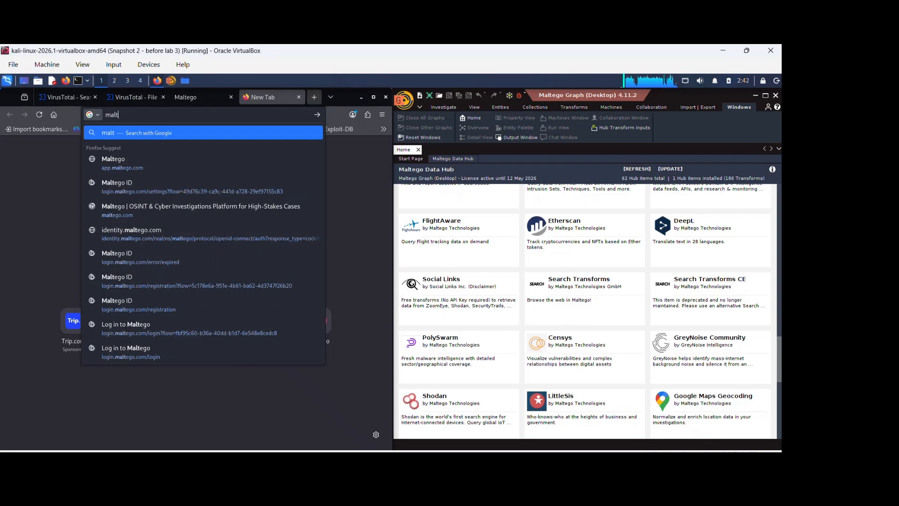
key("BackSpace")
key("BackSpace")
key("BackSpace")
key("BackSpace")
type("academ")
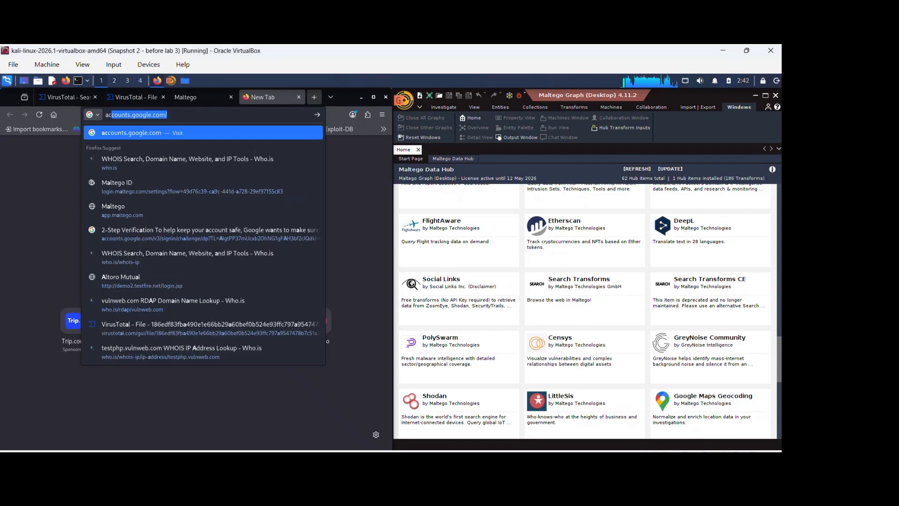
type("y")
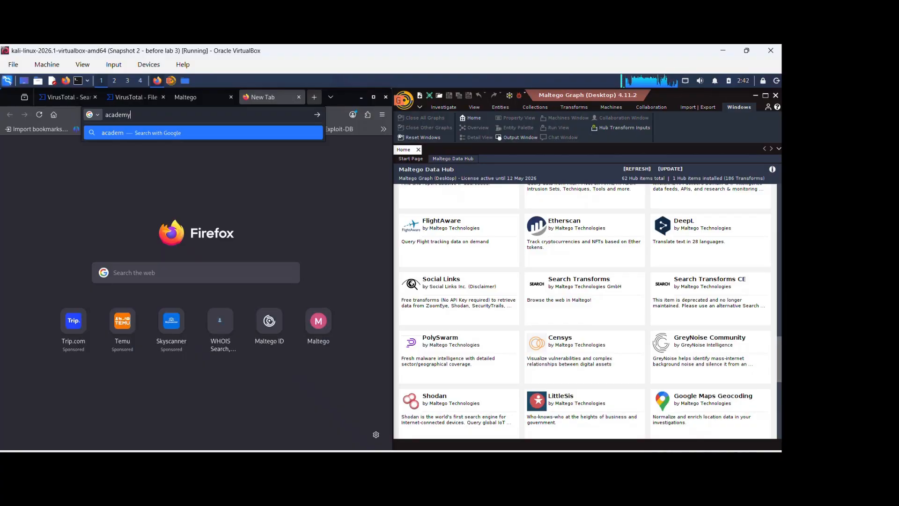
type(".maltego")
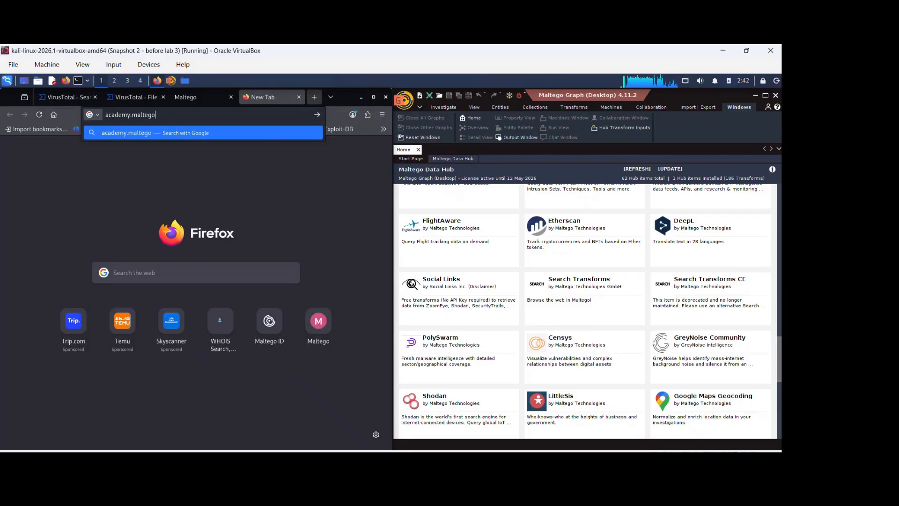
key("Return")
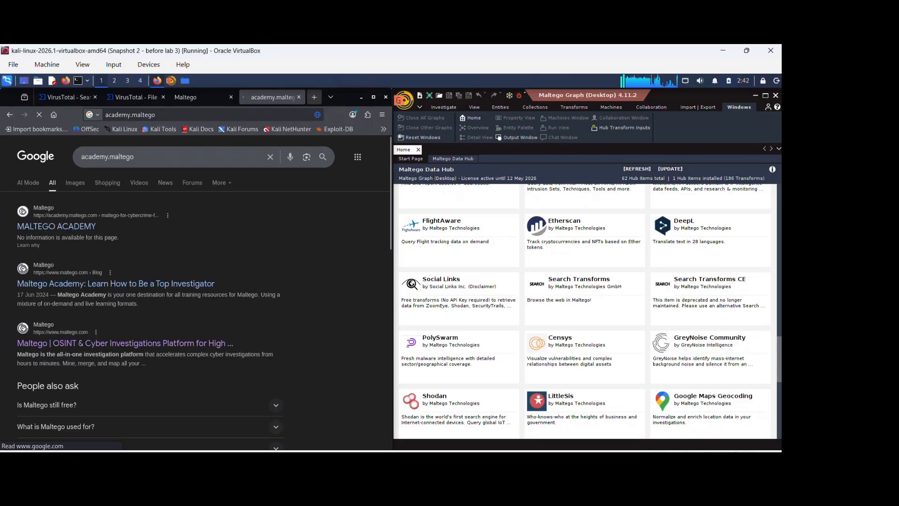
- Open the Maltego Academy result from the search results
left_click(74, 227)
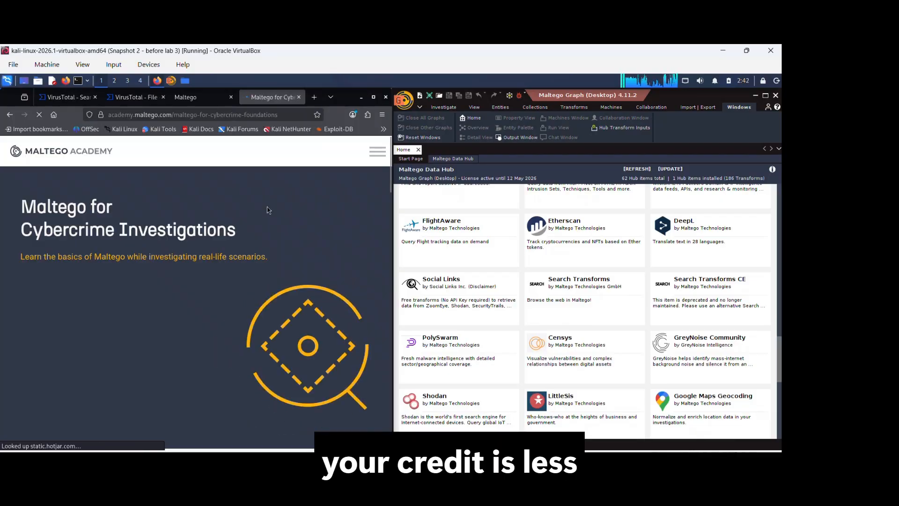
scroll(326, 413, "down", 3)
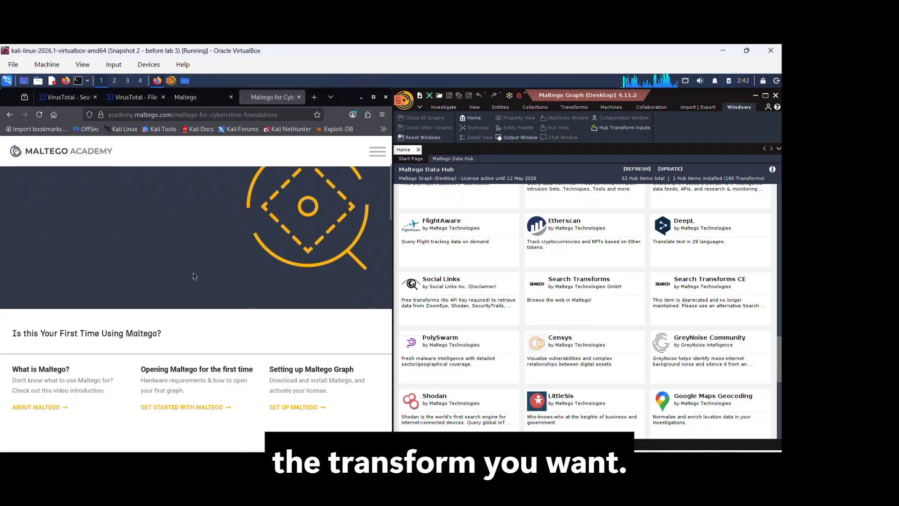
scroll(195, 277, "up", 2)
scroll(194, 276, "up", 3)
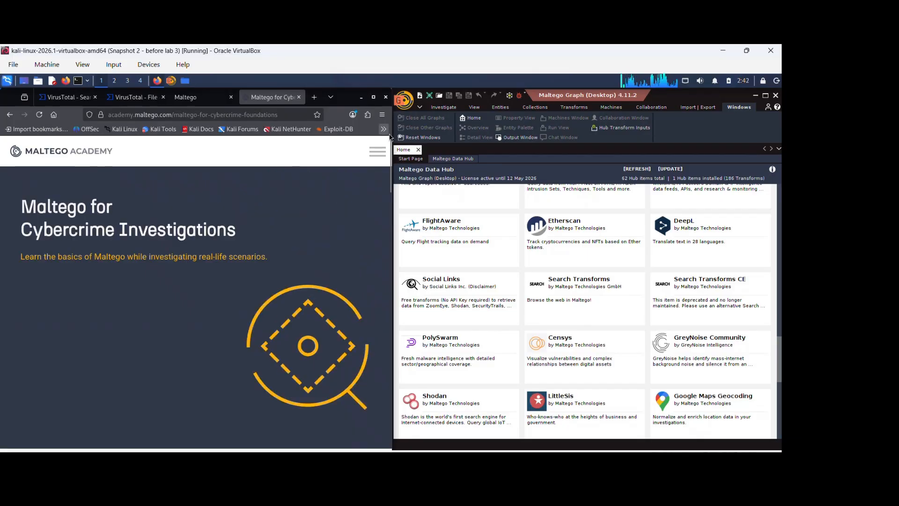
- Log in to Maltego Academy with the saved Maltego account
left_click(372, 152)
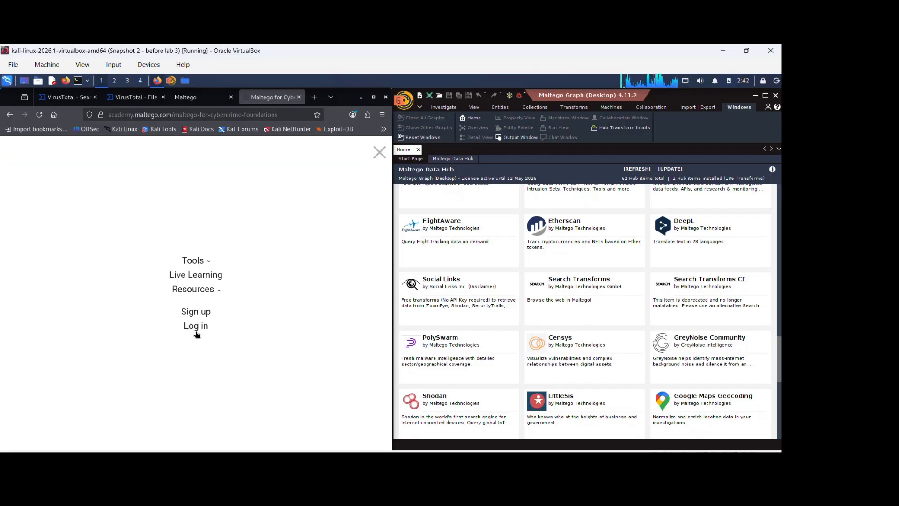
left_click(196, 332)
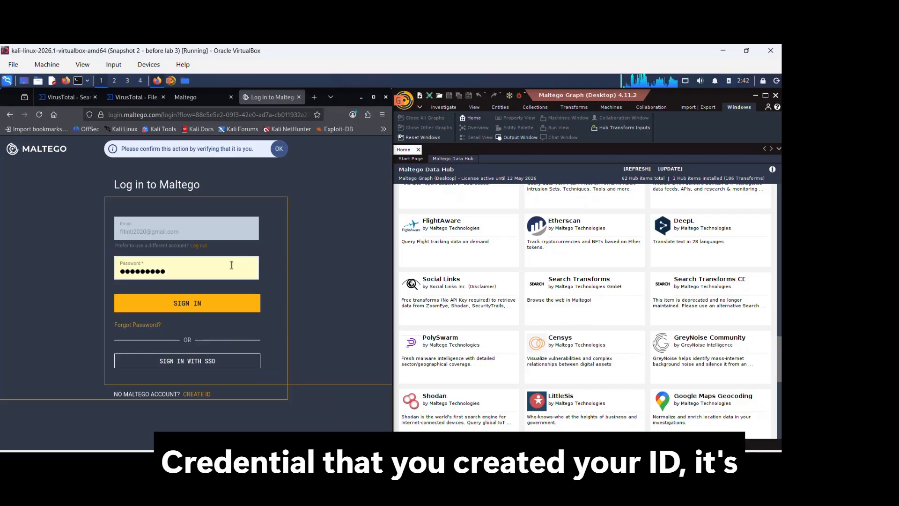
left_click(202, 303)
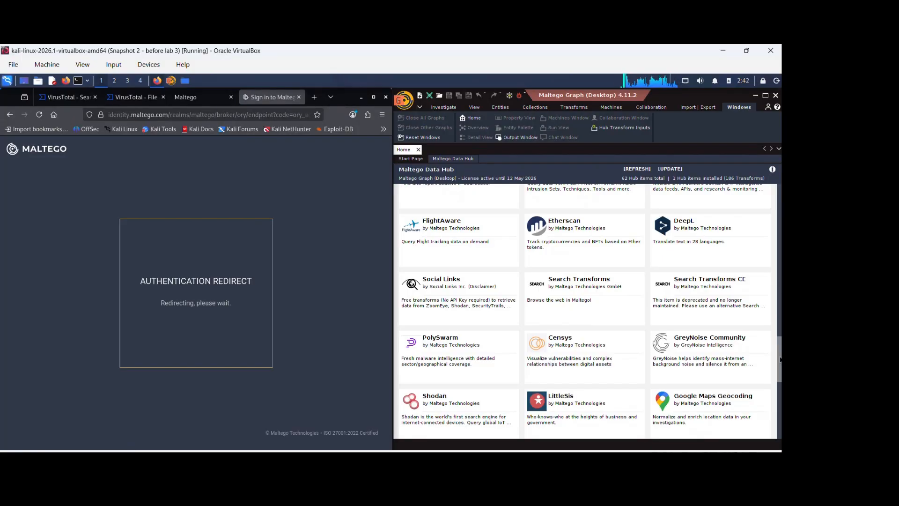
- Scroll through the Maltego Academy homepage to review the tool tutorials offered
scroll(778, 306, "up", 3)
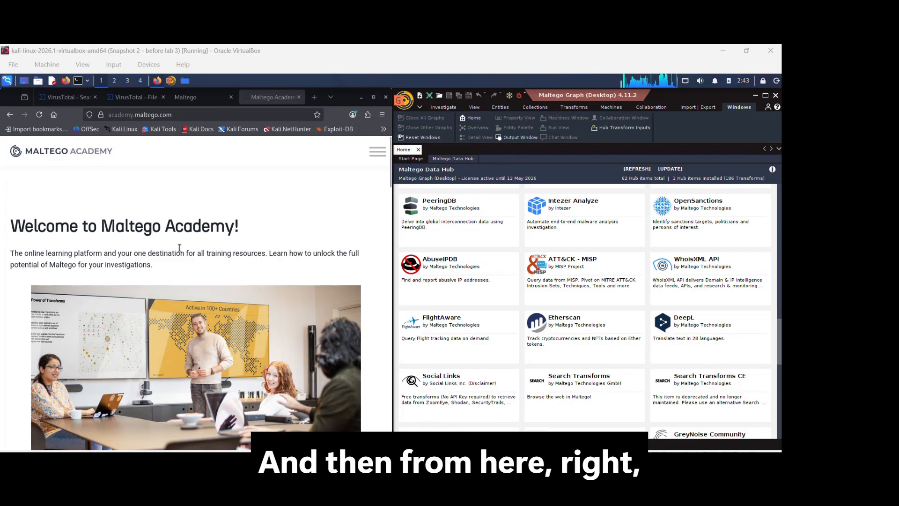
scroll(267, 238, "down", 5)
left_click(387, 283)
scroll(387, 283, "down", 4)
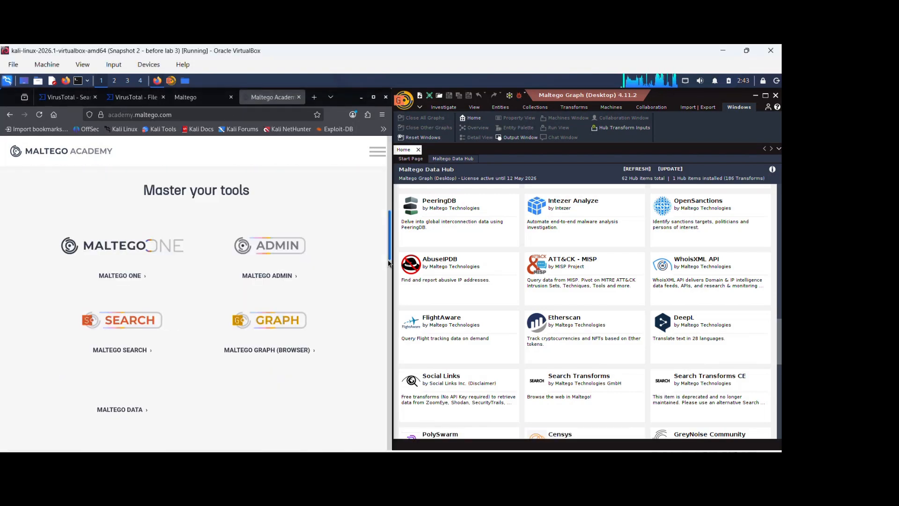
scroll(387, 283, "down", 7)
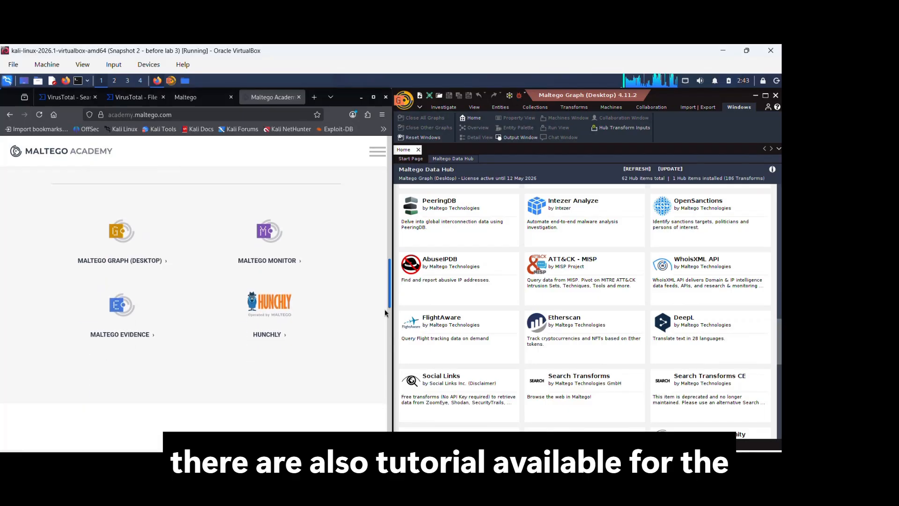
left_click_drag(380, 326, 389, 154)
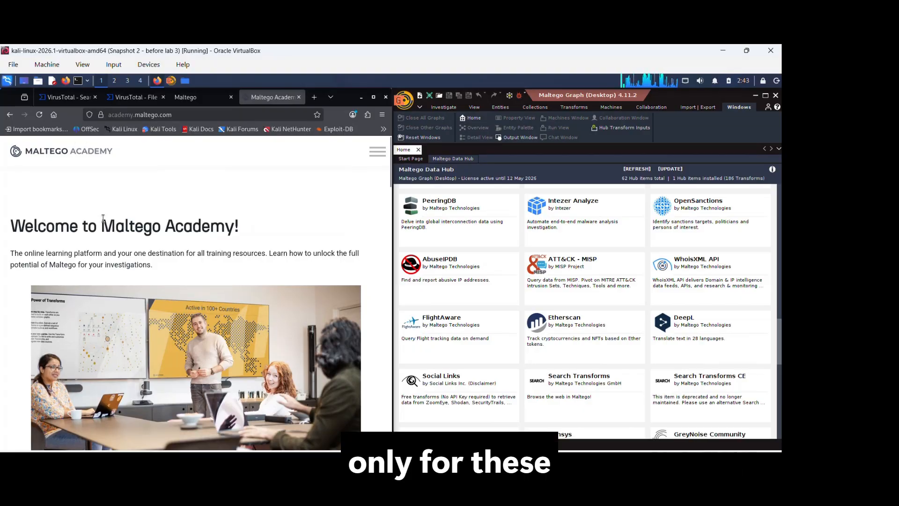
- Open the Academy site menu to examine the Tools and Resources sections, and close it
left_click(377, 151)
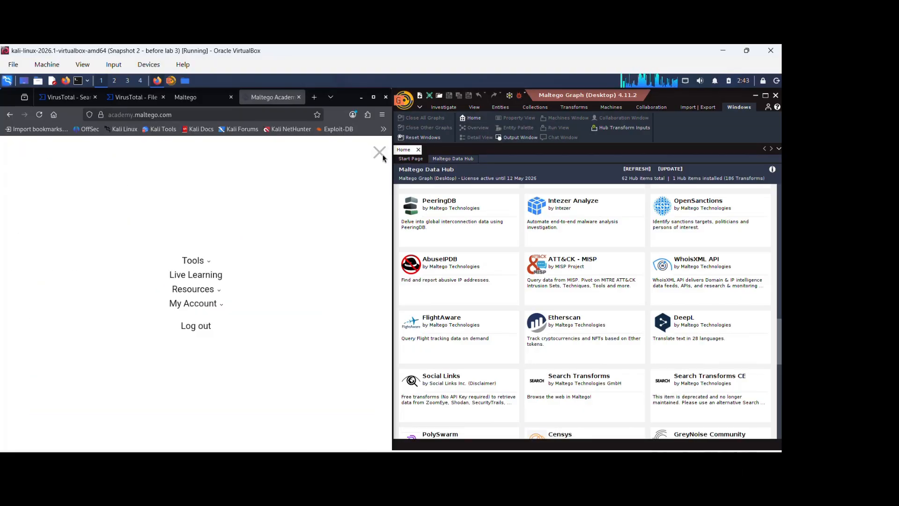
left_click(208, 261)
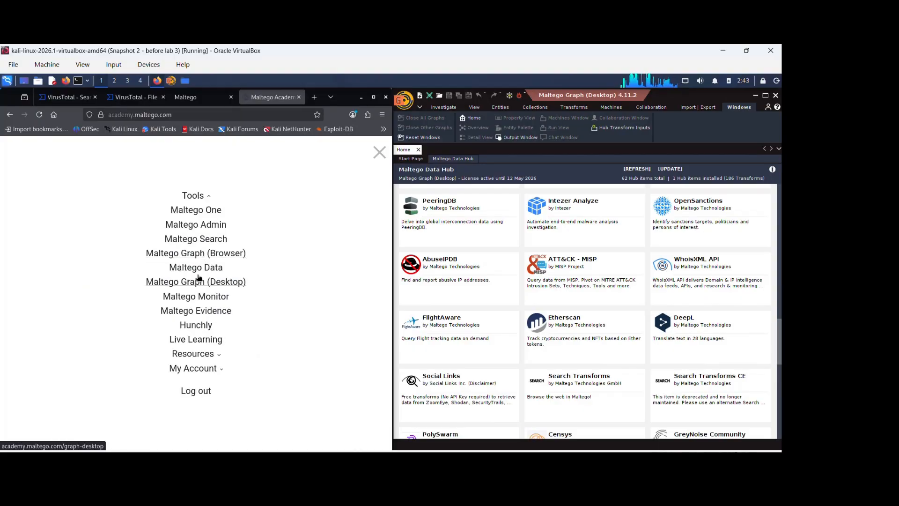
left_click(203, 355)
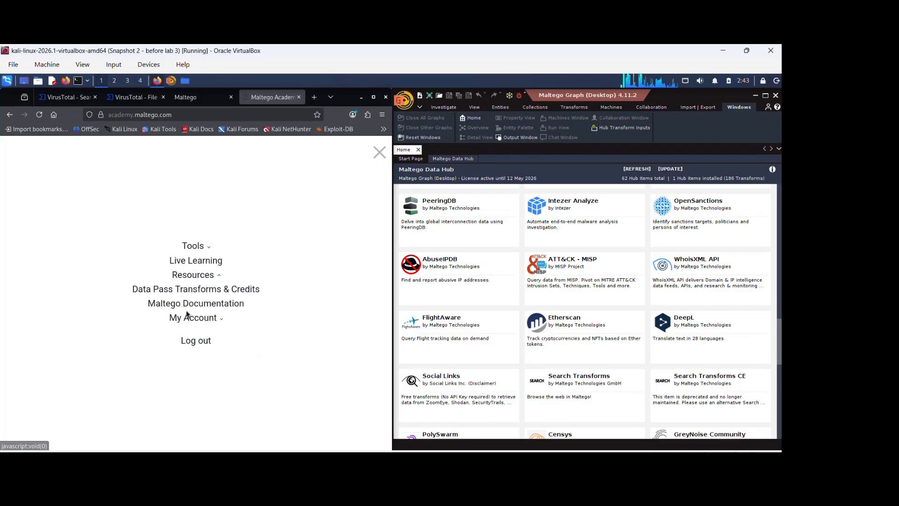
left_click(192, 275)
left_click(192, 290)
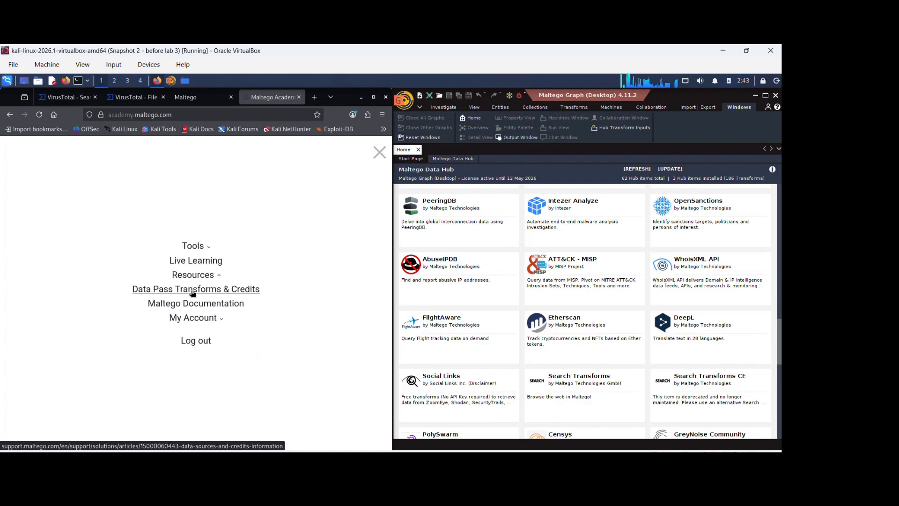
left_click(379, 153)
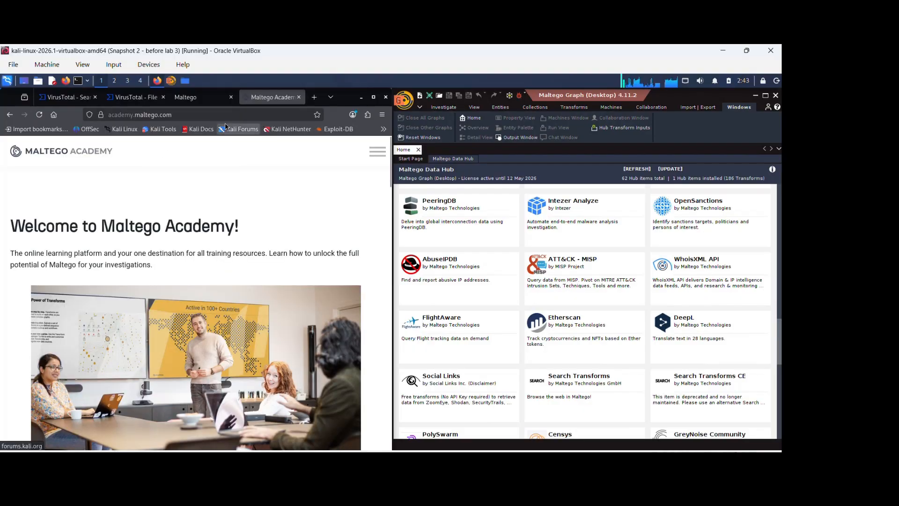
- Open the Maltego Community Edition learning path at academy.maltego.com/celp
left_click(222, 115)
left_click(222, 115)
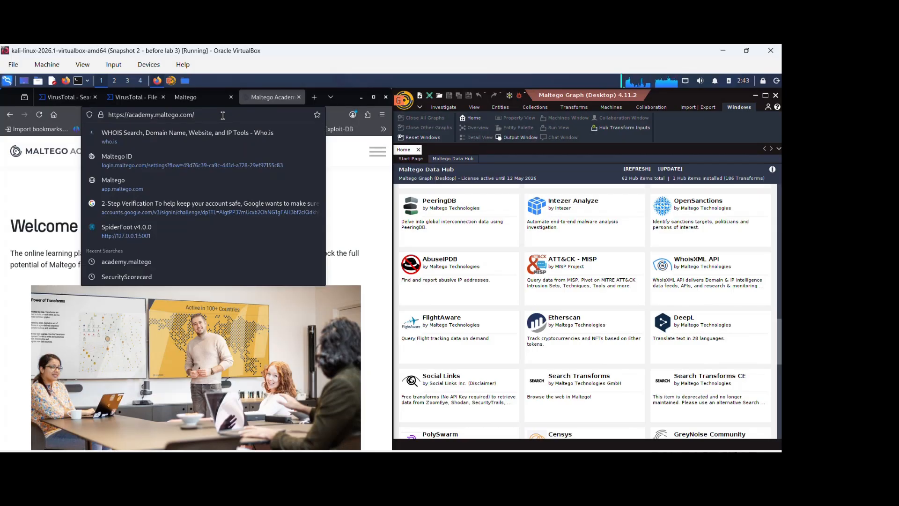
type("ce")
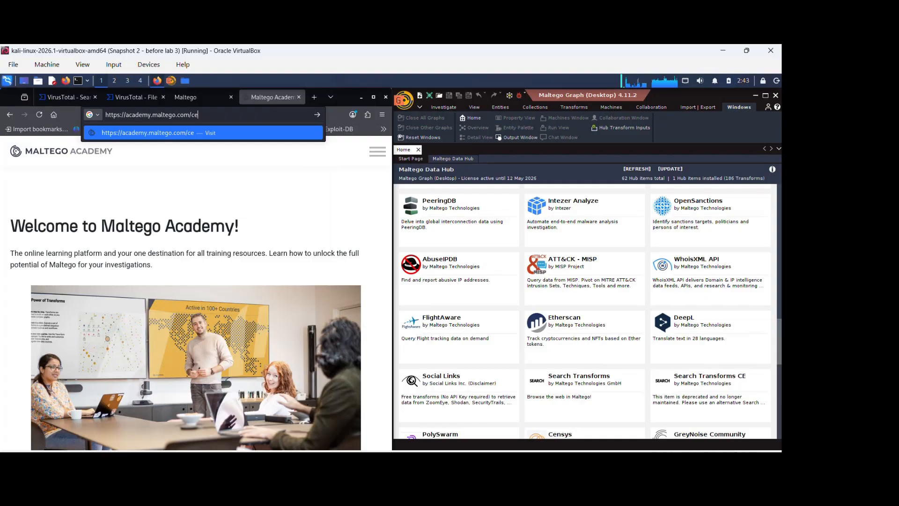
type("lp")
key("Return")
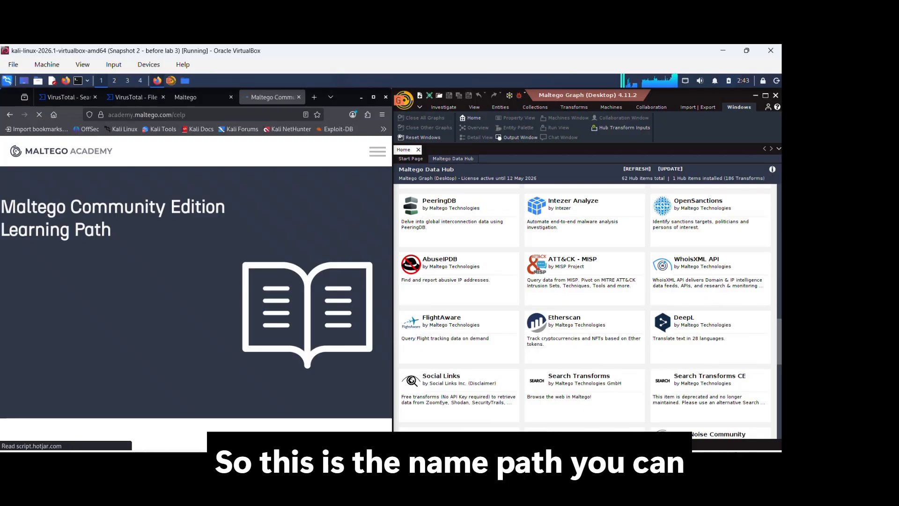
- Scroll through the Community Edition learning path page to review its topics and video guides
scroll(146, 371, "down", 3)
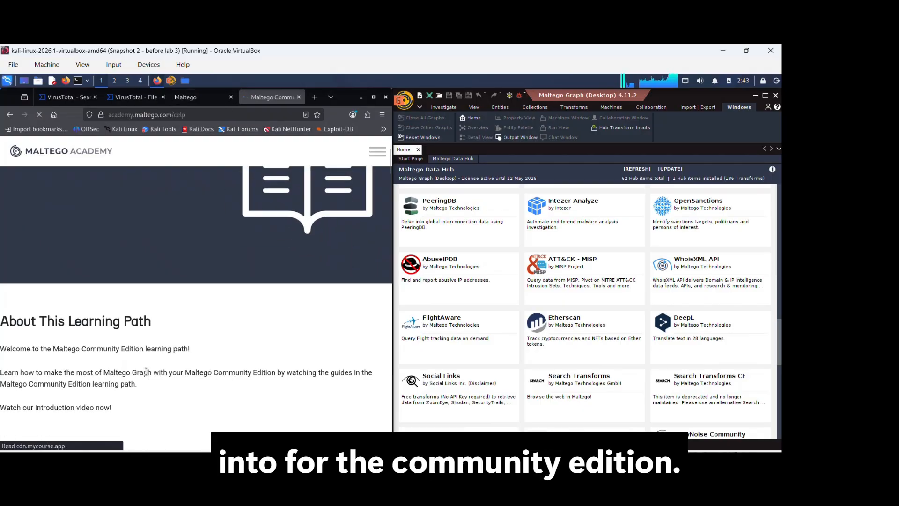
scroll(147, 370, "down", 2)
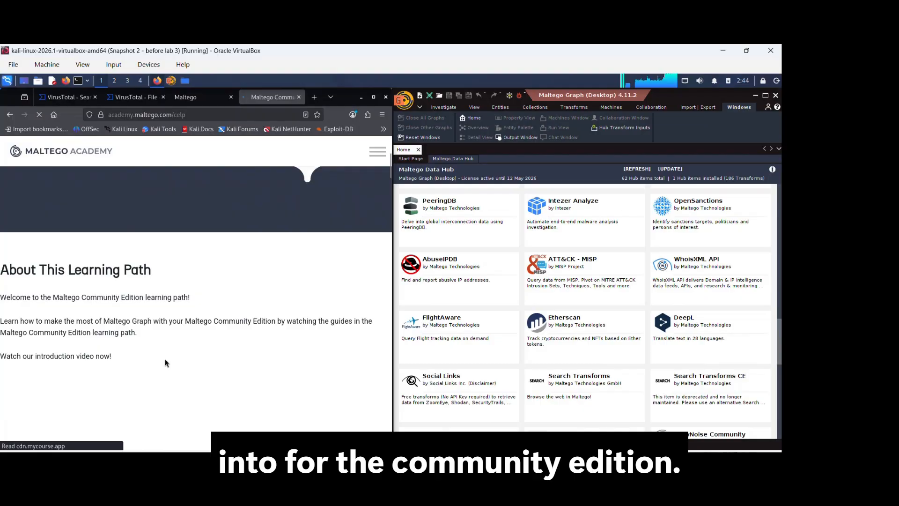
scroll(164, 359, "down", 3)
scroll(183, 329, "up", 3)
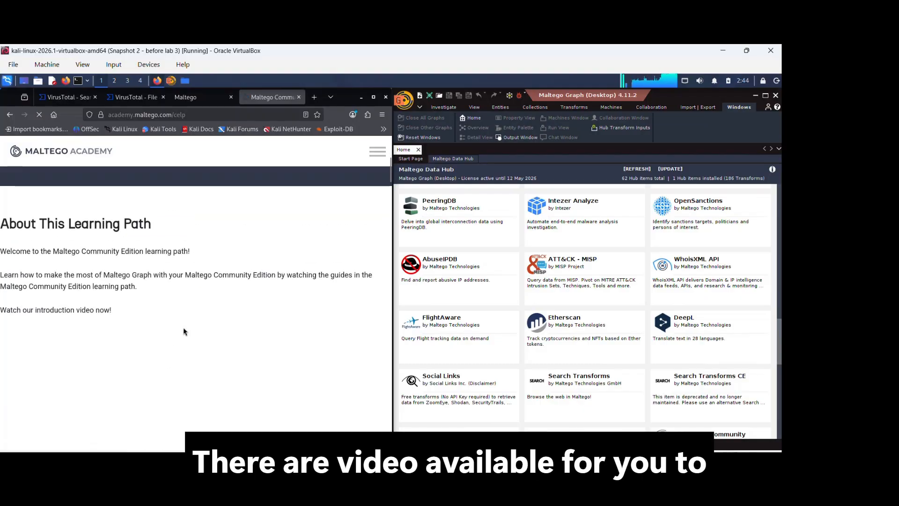
scroll(183, 332, "down", 5)
scroll(184, 336, "down", 12)
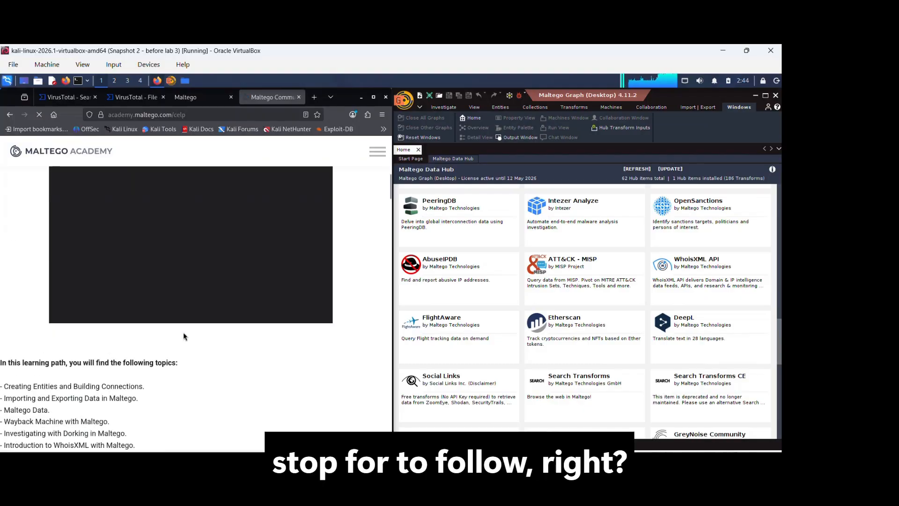
scroll(228, 361, "down", 2)
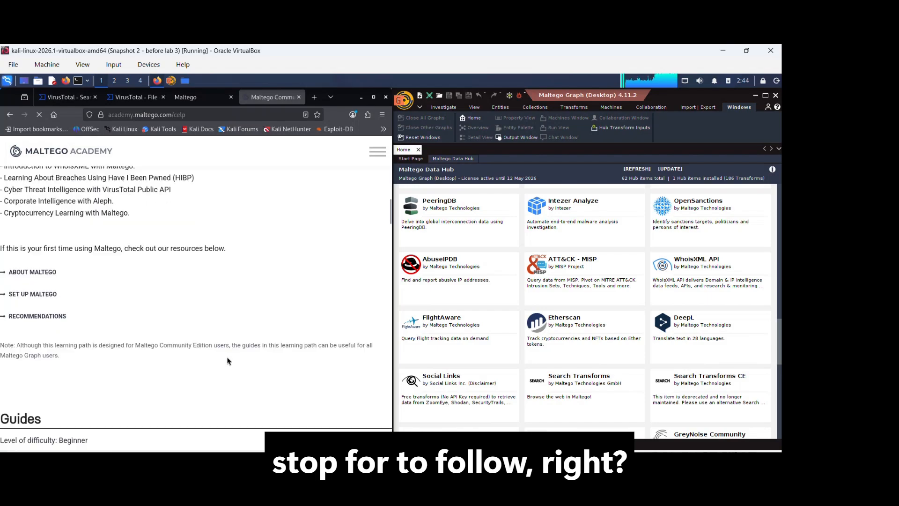
scroll(228, 360, "down", 2)
scroll(228, 361, "down", 3)
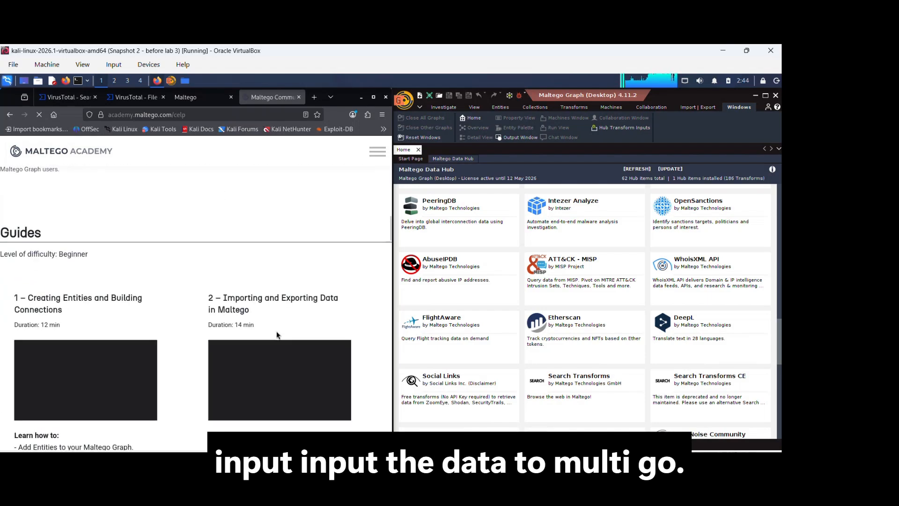
scroll(253, 346, "down", 1)
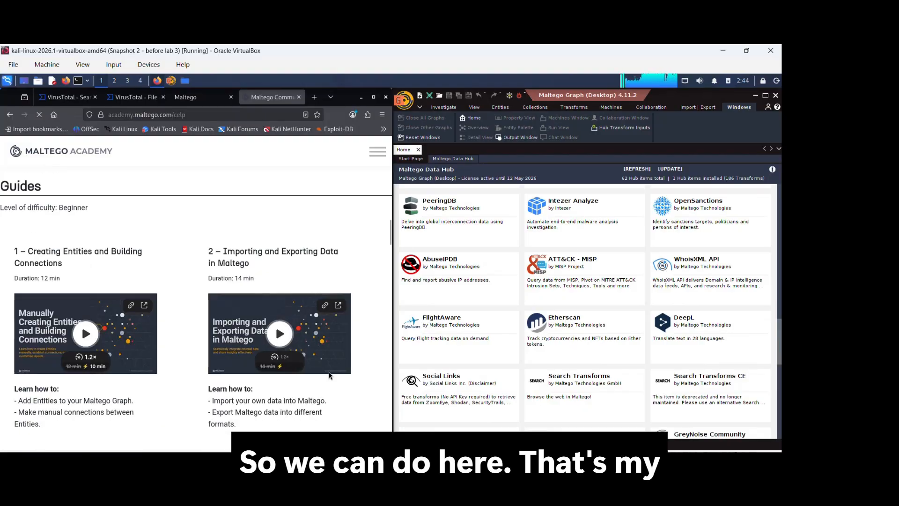
scroll(331, 371, "down", 2)
mouse_move(536, 202)
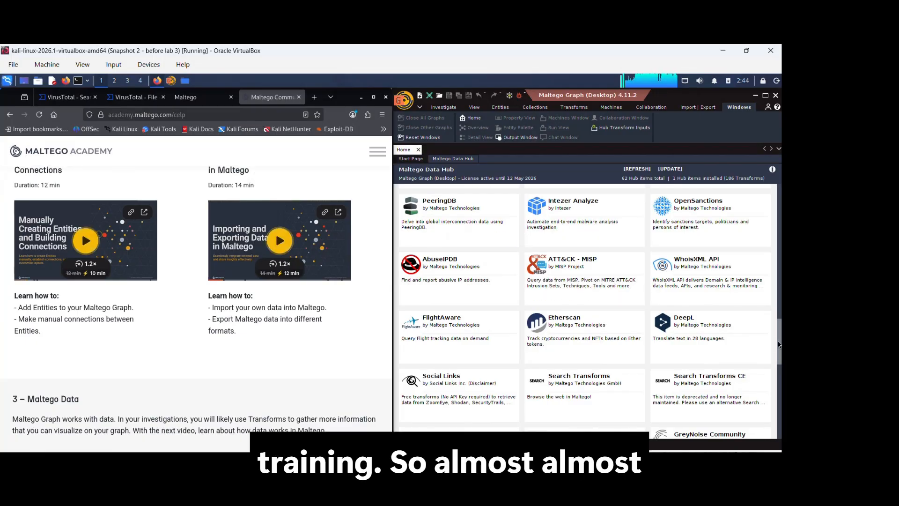
left_click_drag(779, 341, 780, 208)
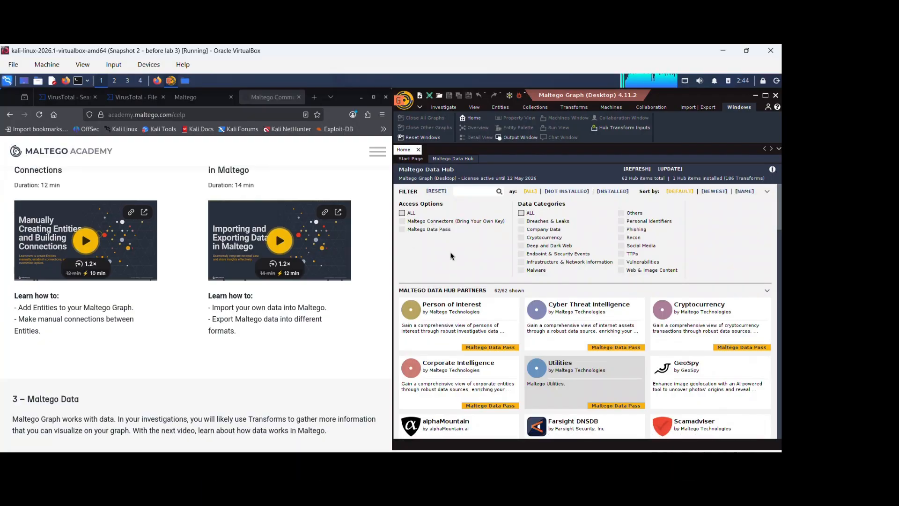
left_click(445, 221)
left_click(420, 108)
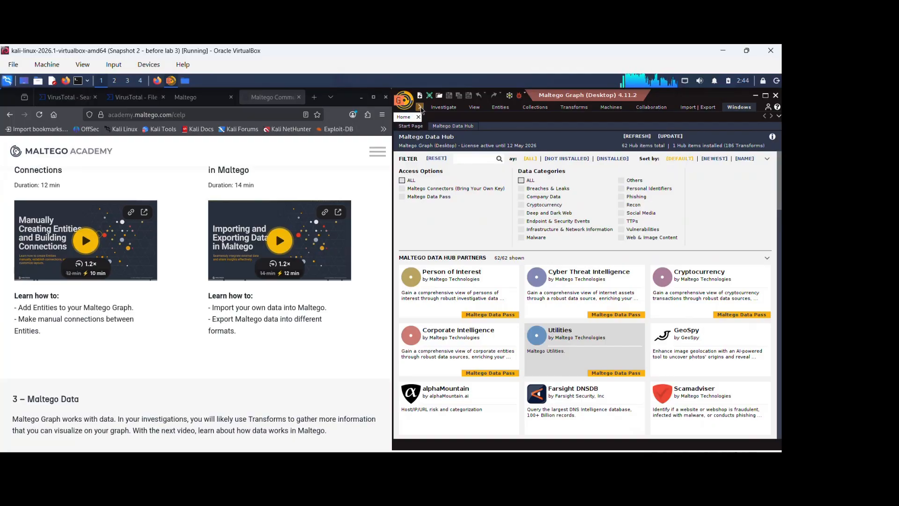
left_click(420, 108)
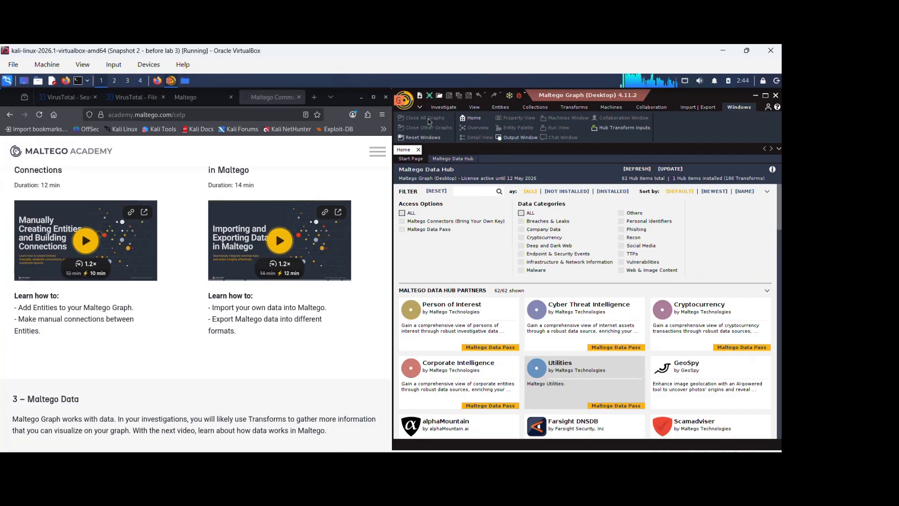
- Open a new blank graph and maximize the Maltego window over the browser
left_click(445, 108)
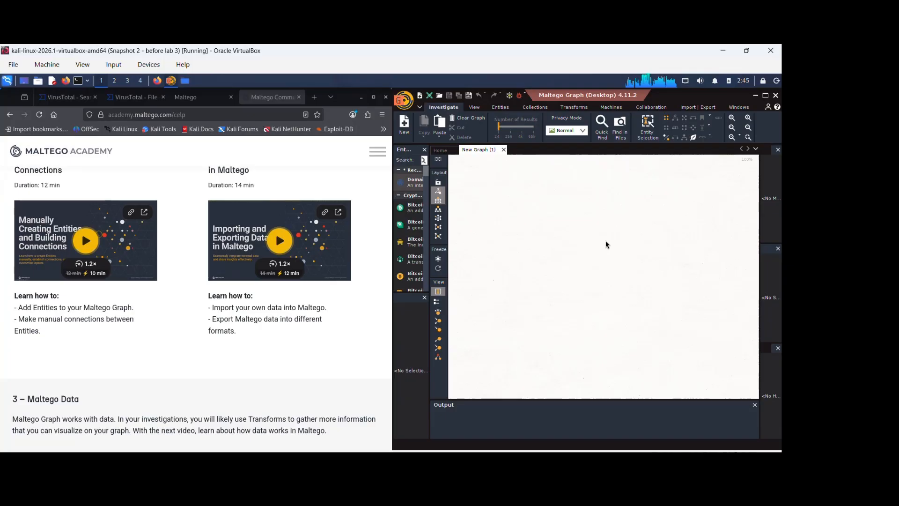
left_click_drag(407, 185, 611, 285)
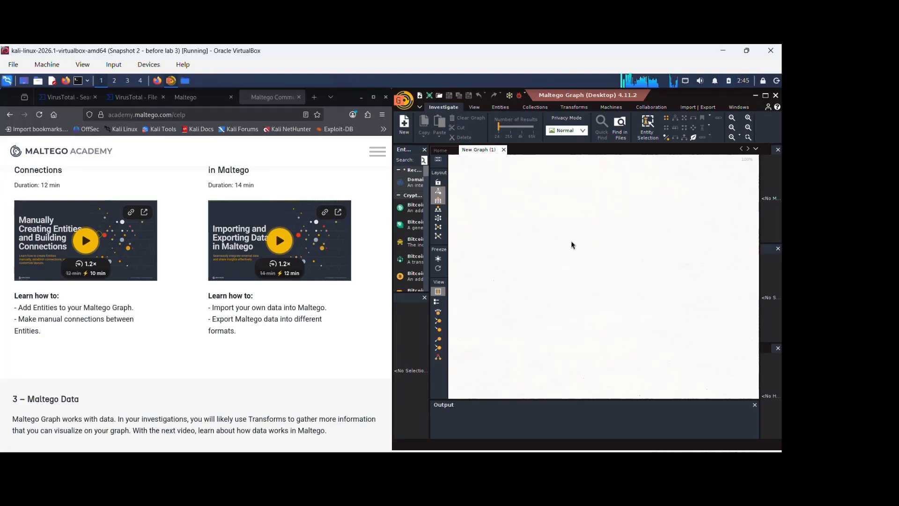
left_click(360, 99)
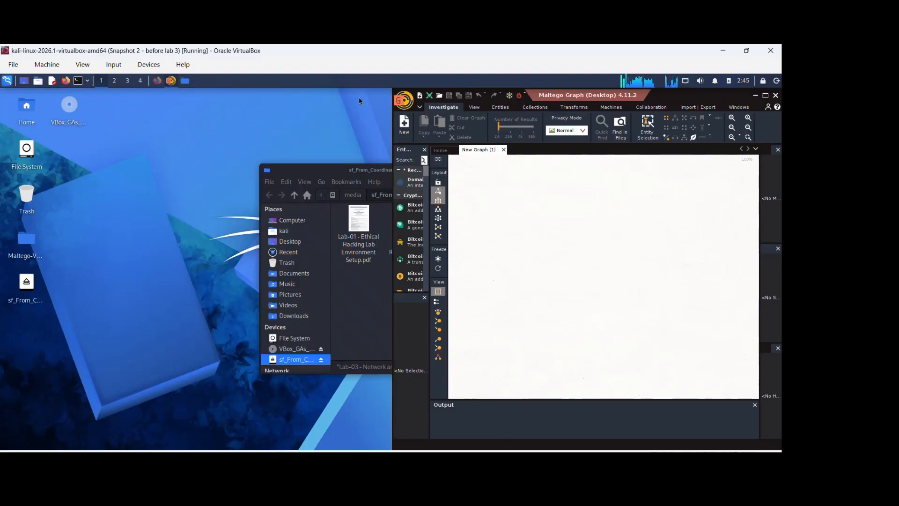
left_click(765, 96)
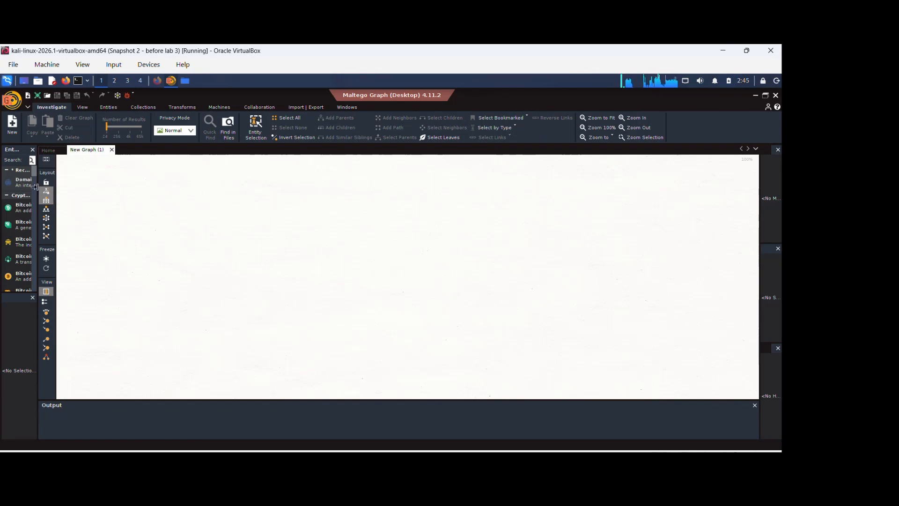
- Widen the Entity Palette, search it for domain, and drag a Domain entity onto the graph
left_click_drag(36, 187, 80, 191)
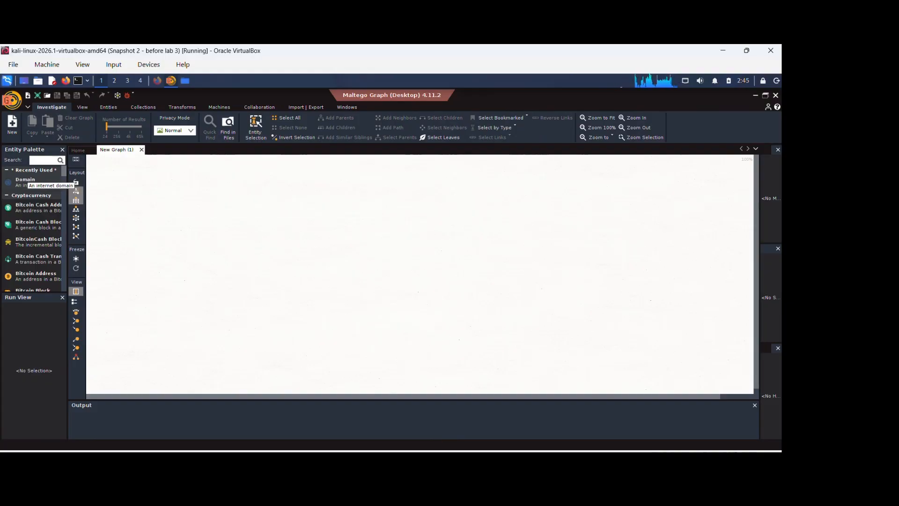
left_click(47, 160)
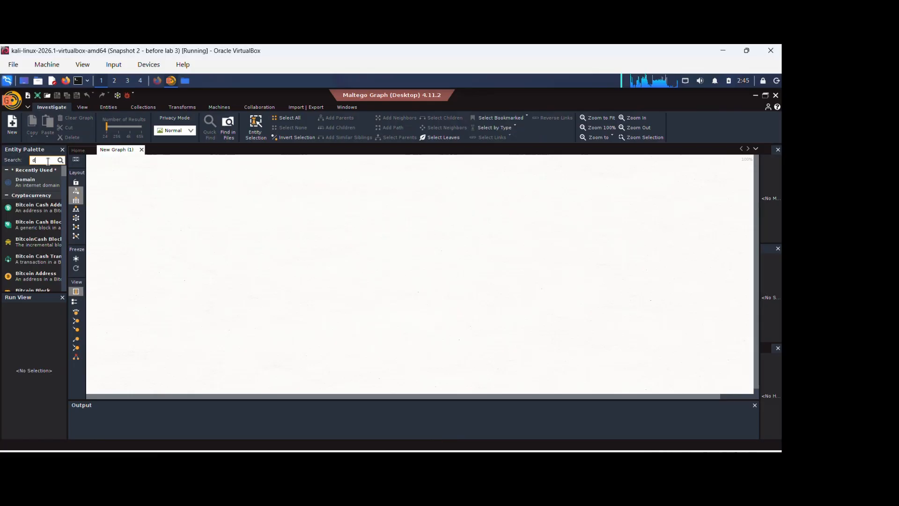
type("ddomain")
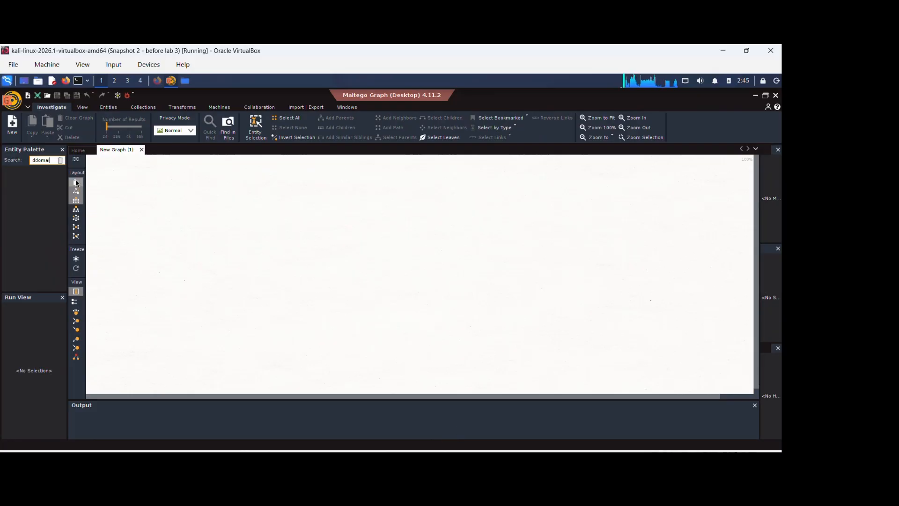
left_click(60, 161)
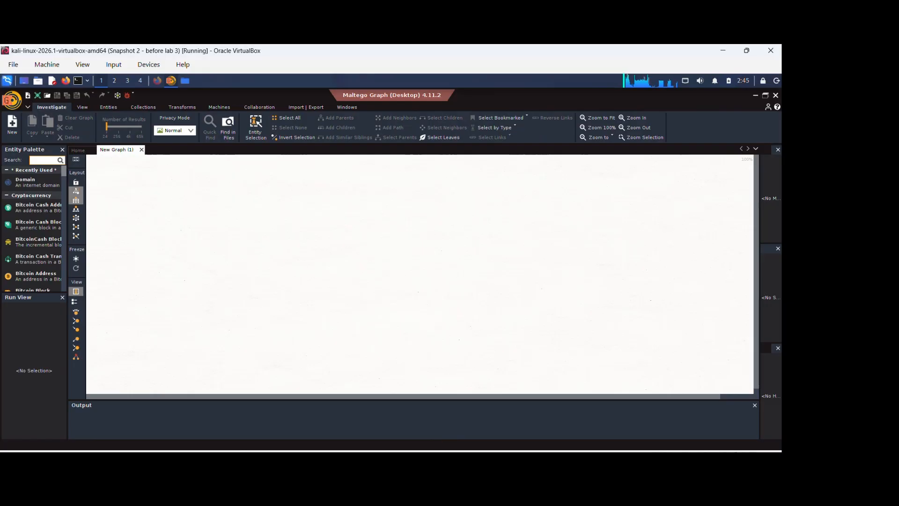
type("domai")
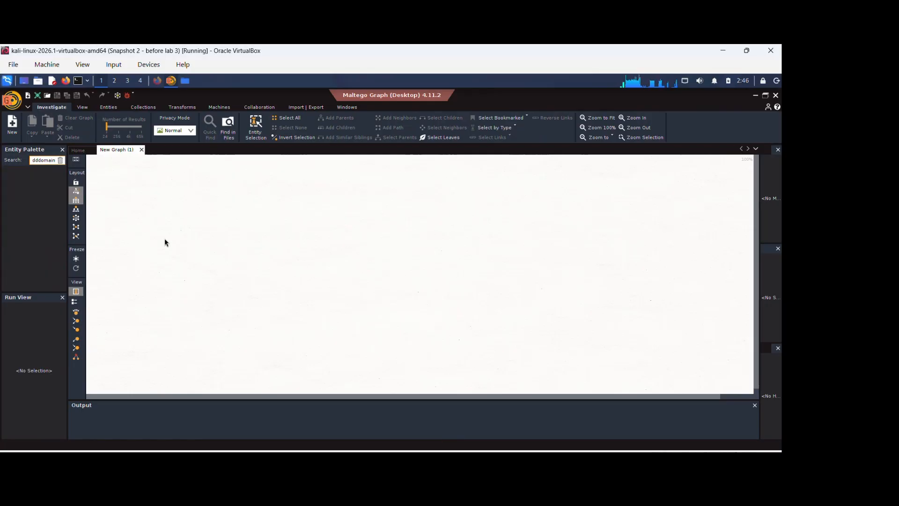
type("n")
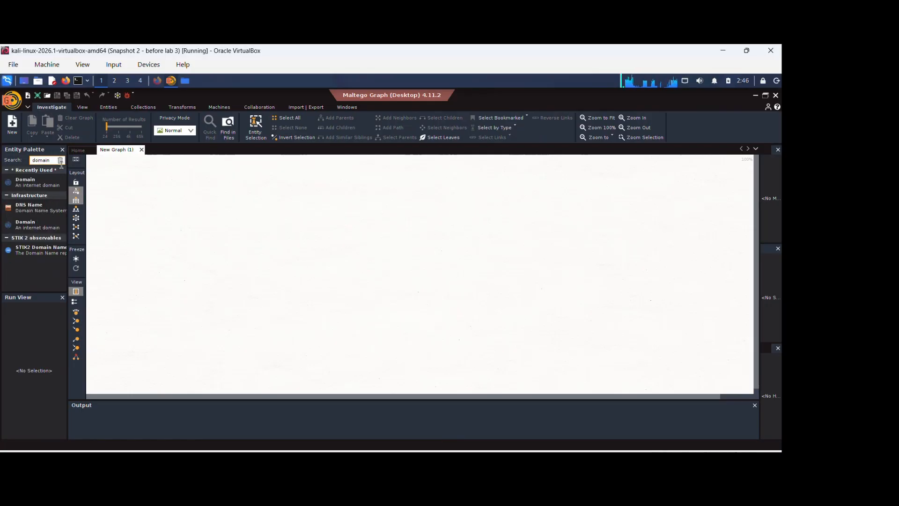
left_click_drag(26, 224, 275, 224)
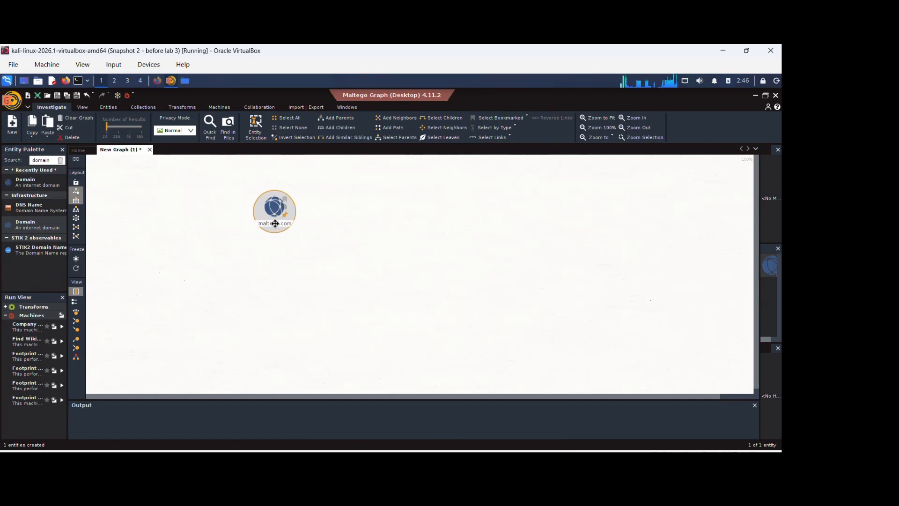
- Search the Entity Palette for email entity types
double_click(52, 160)
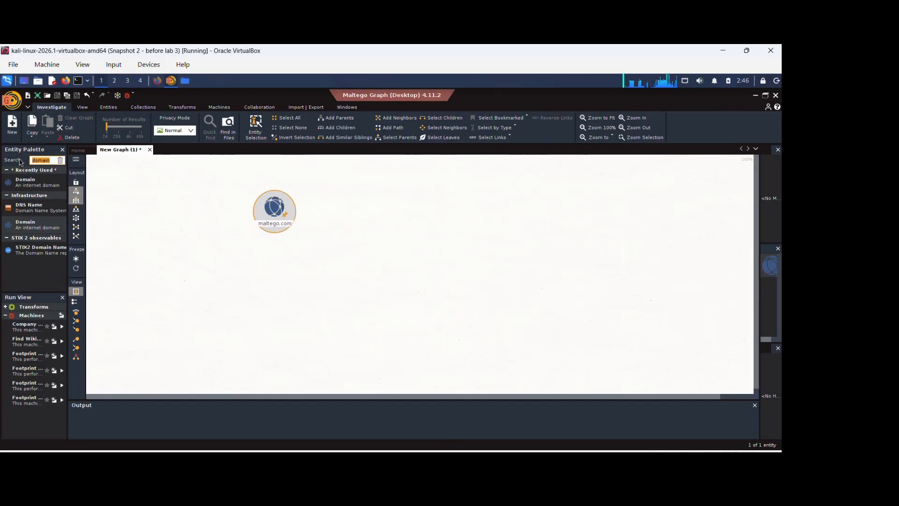
type("e")
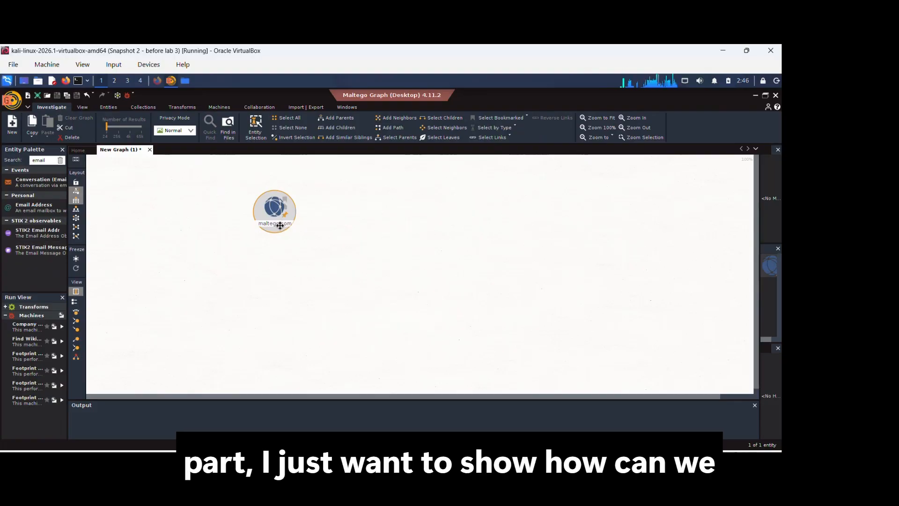
- Rename the domain entity on the graph to testfire.net
left_click(277, 224)
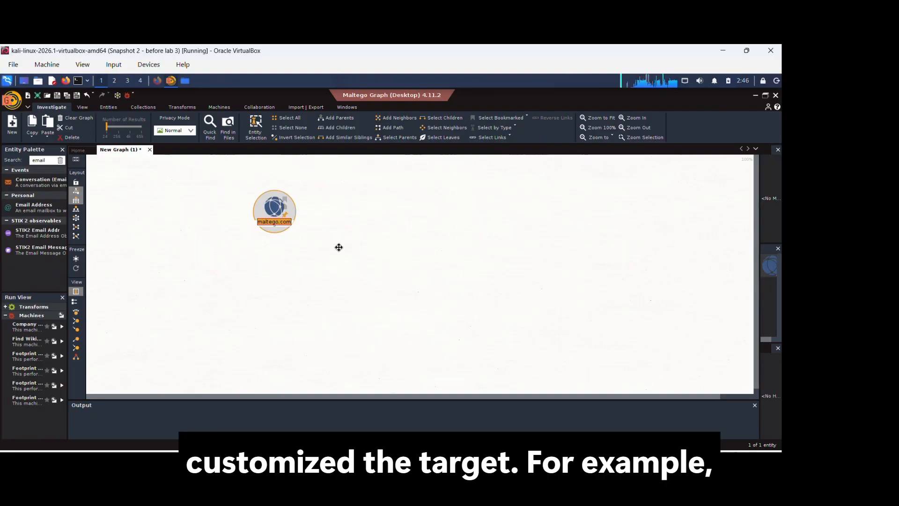
type("testf")
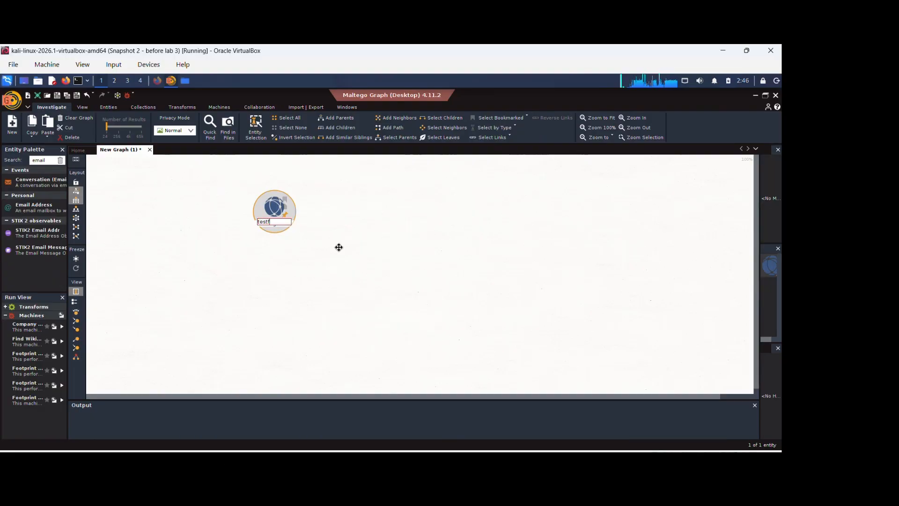
type("ire.com")
key("BackSpace")
key("BackSpace")
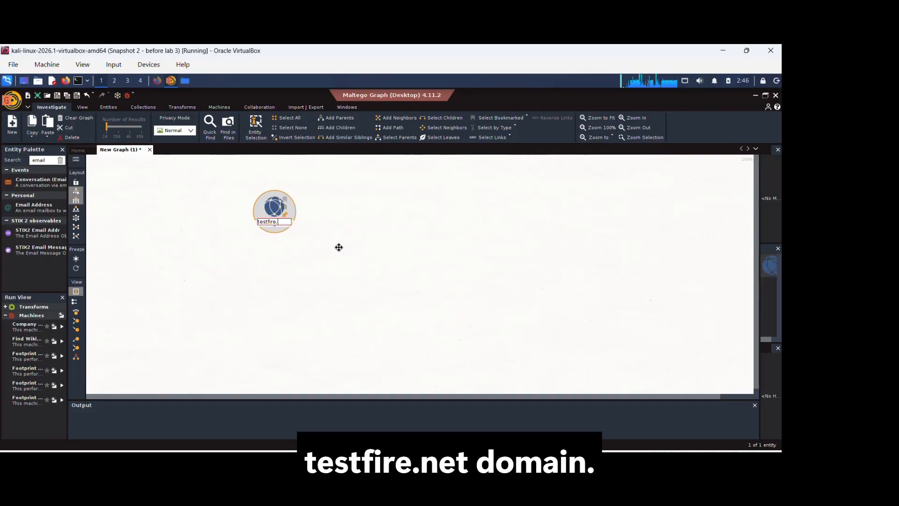
left_click(339, 251)
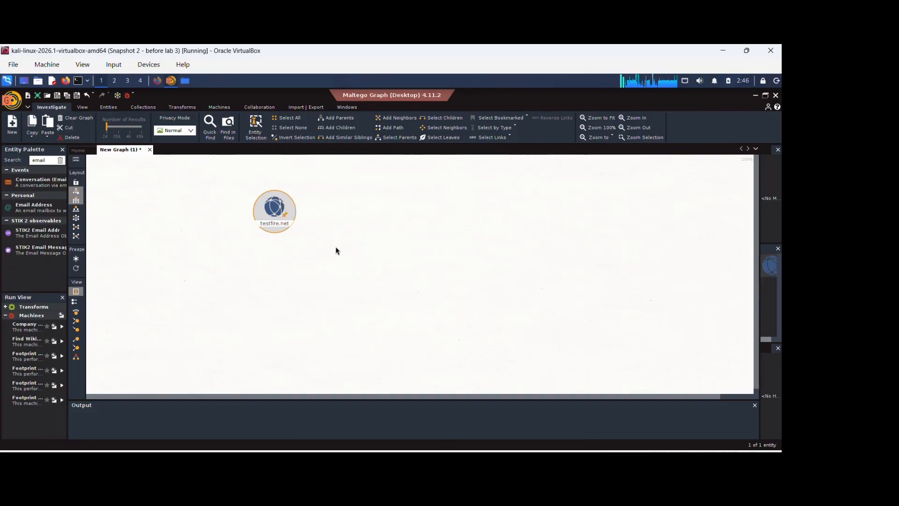
- Run the [Utilities] To Email Addresses [PGP] transform from Email addresses from Domain on the testfire.net entity
right_click(274, 225)
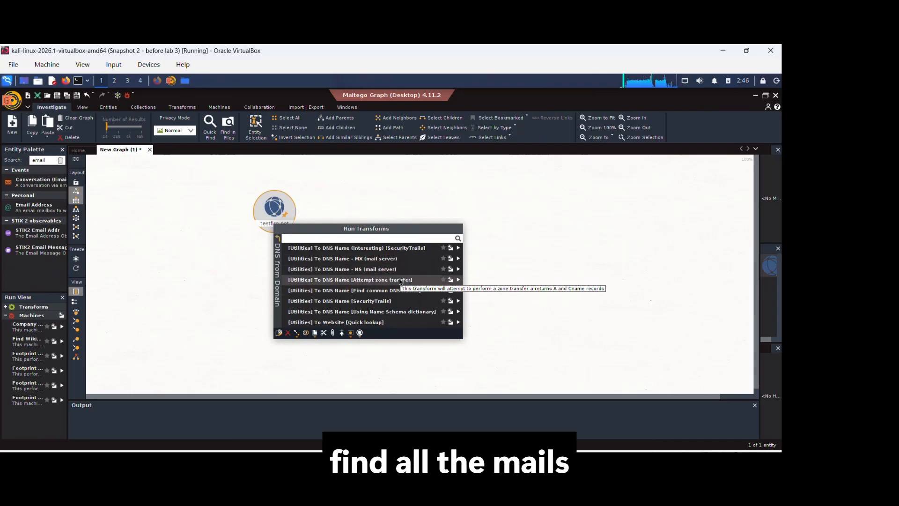
left_click(278, 238)
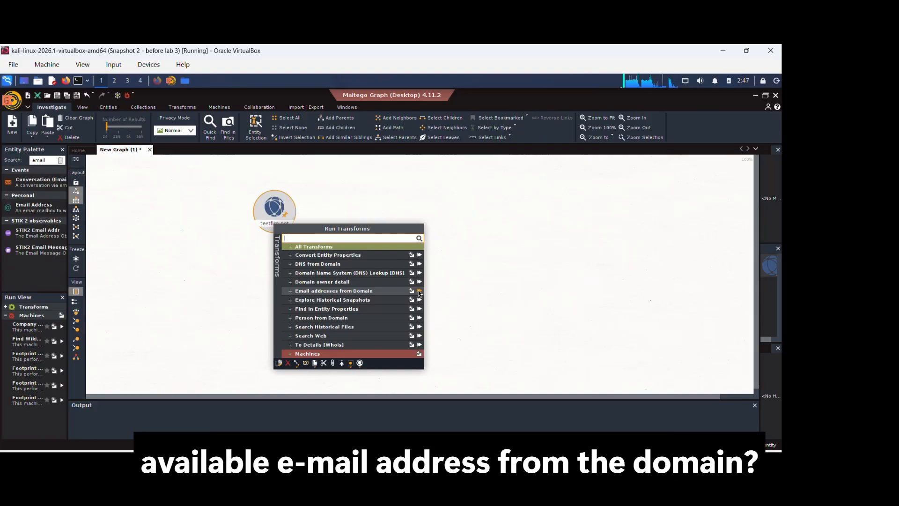
left_click(289, 291)
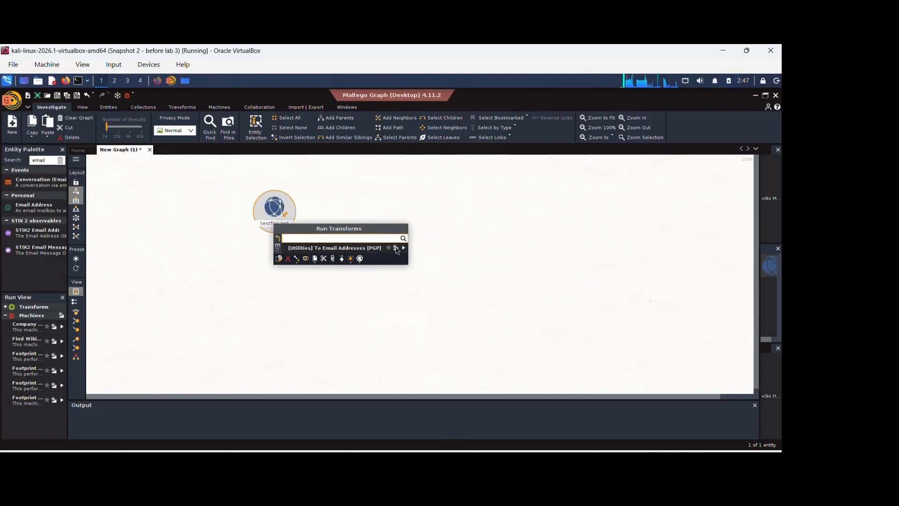
left_click(405, 249)
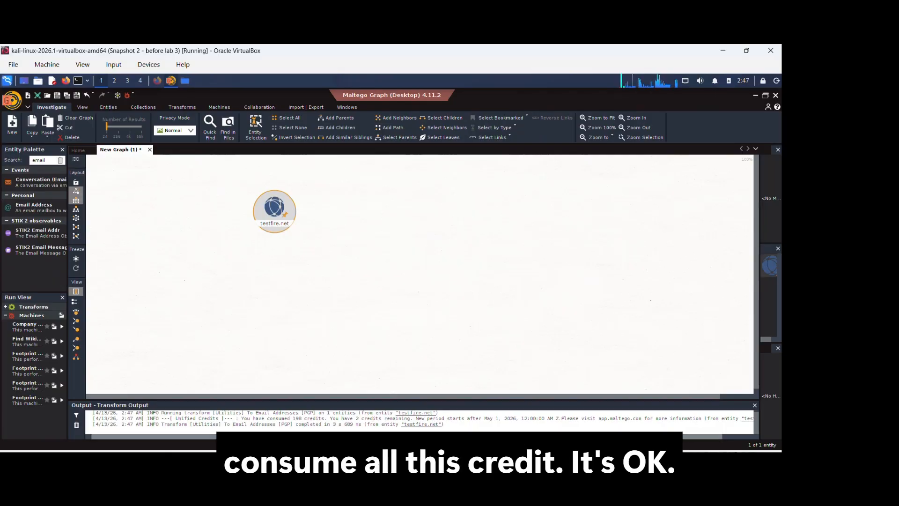
- Run the [Utilities] To DNS Name - NS (mail server) transform from DNS from Domain on the testfire.net entity
right_click(274, 219)
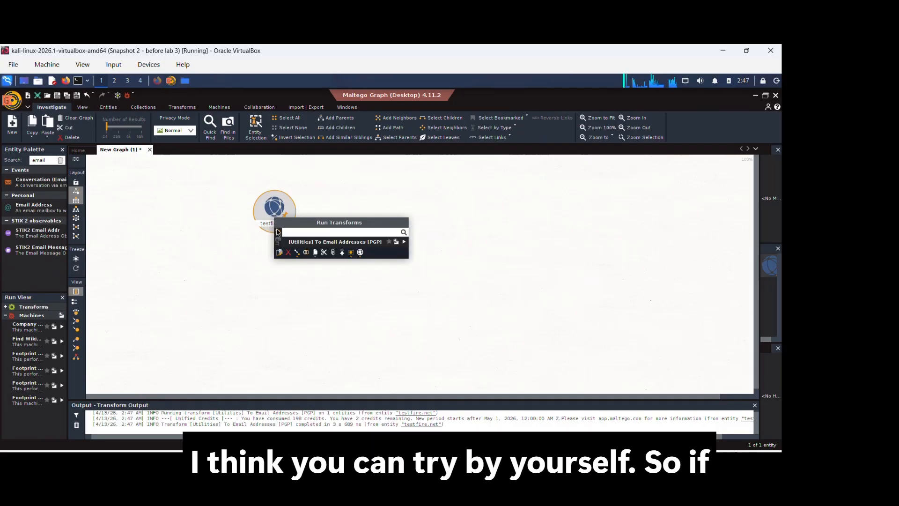
left_click(278, 232)
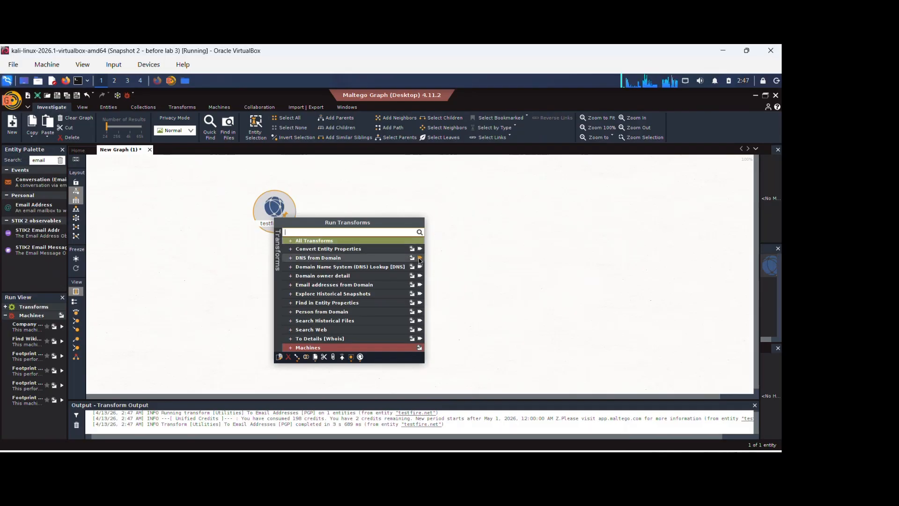
left_click(290, 258)
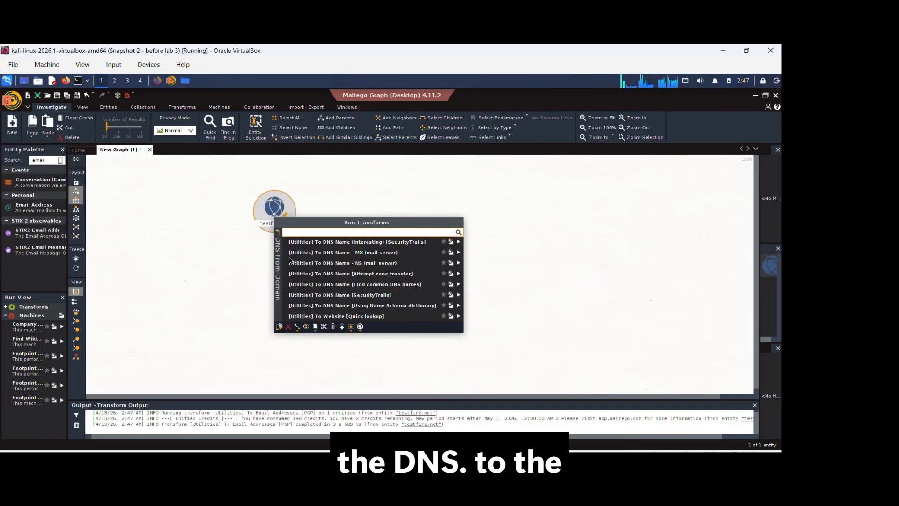
left_click(345, 264)
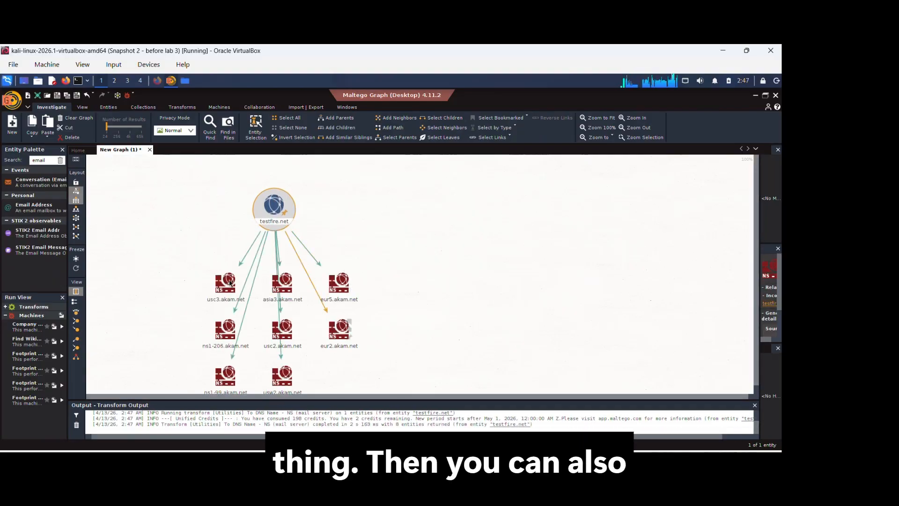
- Run the Resolve to IP transform on the usc3.akam.net name server entity
left_click(207, 293)
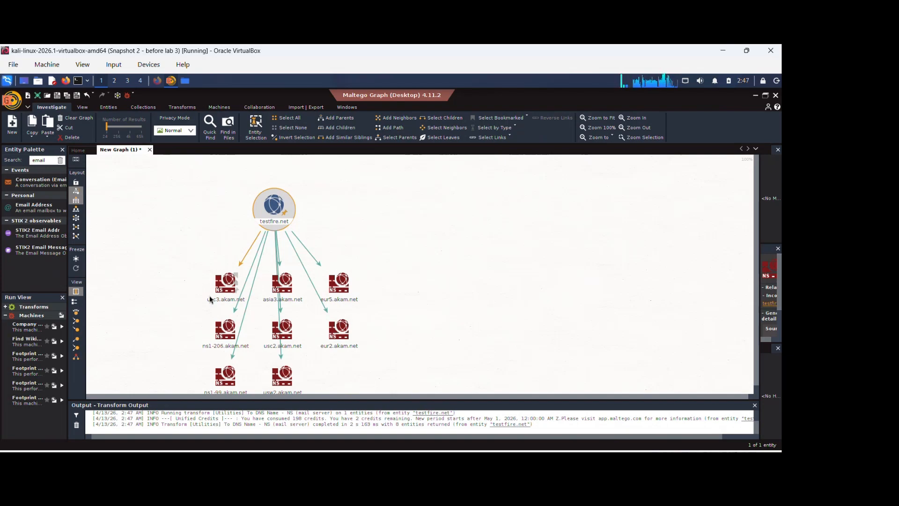
right_click(218, 292)
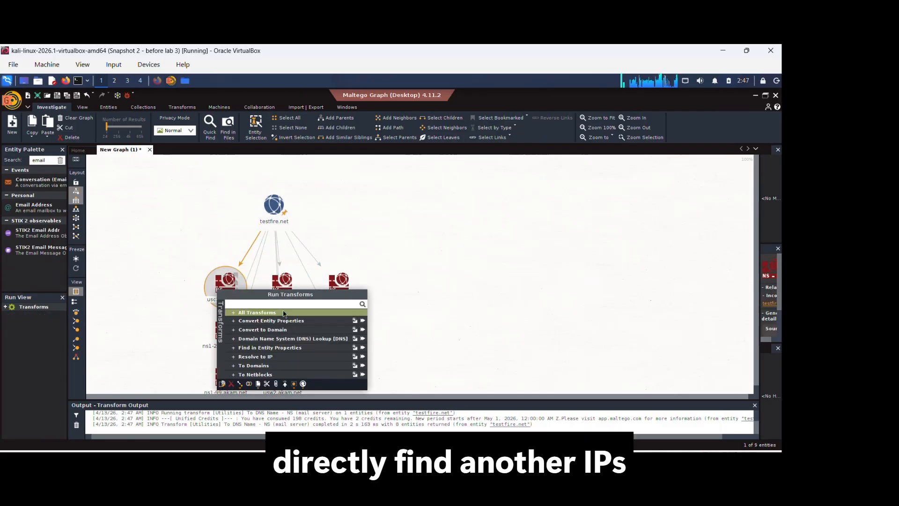
left_click(363, 358)
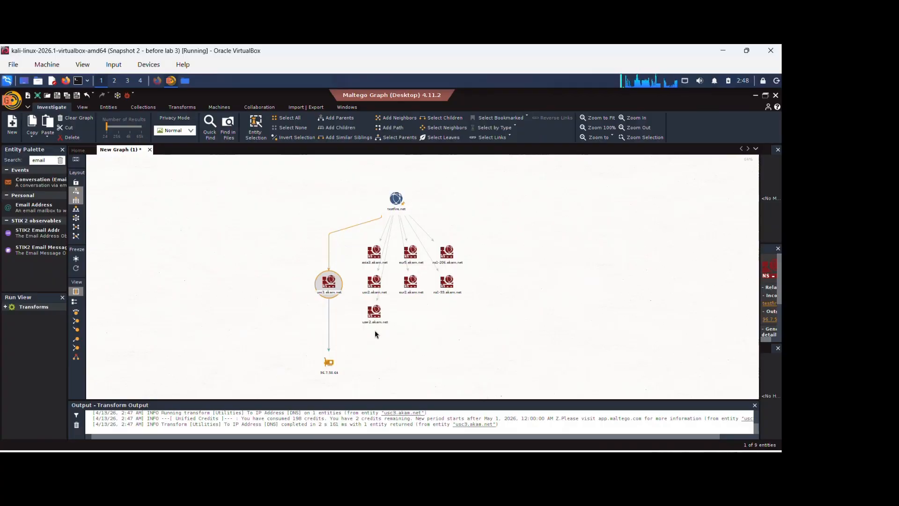
- Run the [Utilities] To Phone numbers [From whois info] transform from To Details [Whois] on the testfire.net entity
left_click(394, 196)
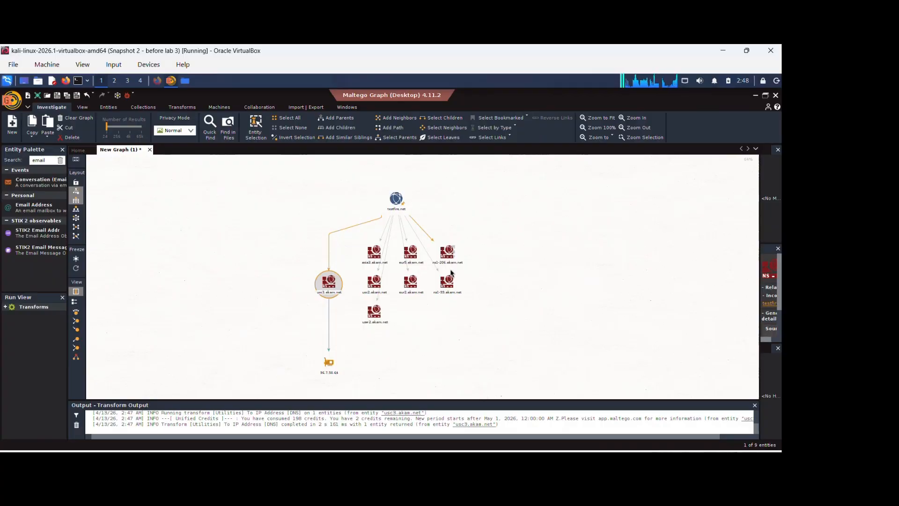
right_click(394, 196)
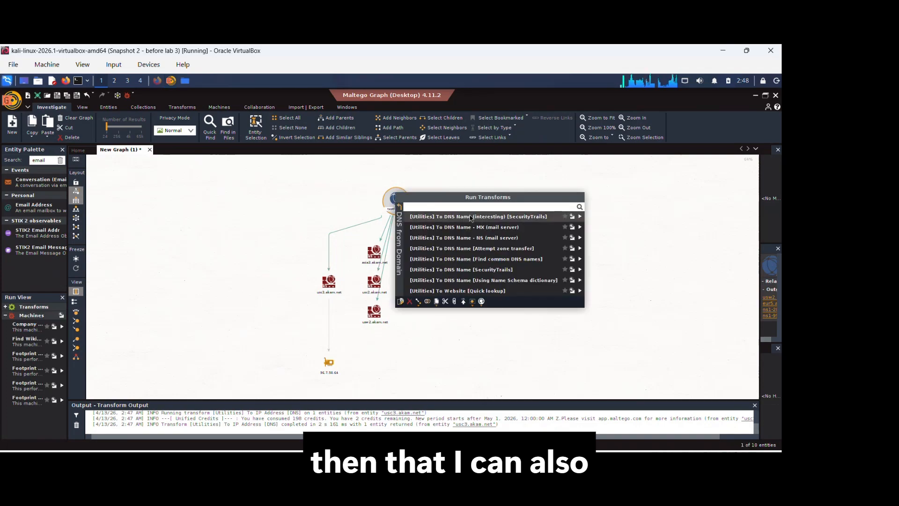
left_click(400, 208)
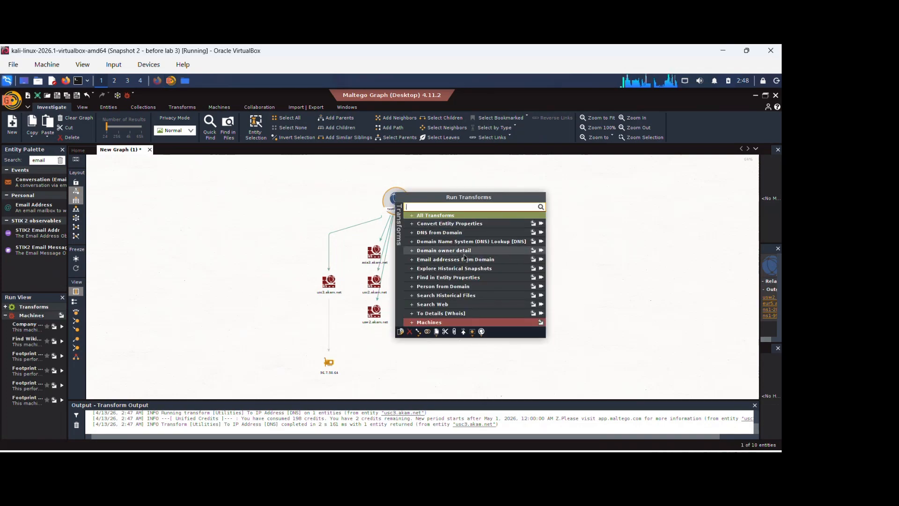
left_click(466, 305)
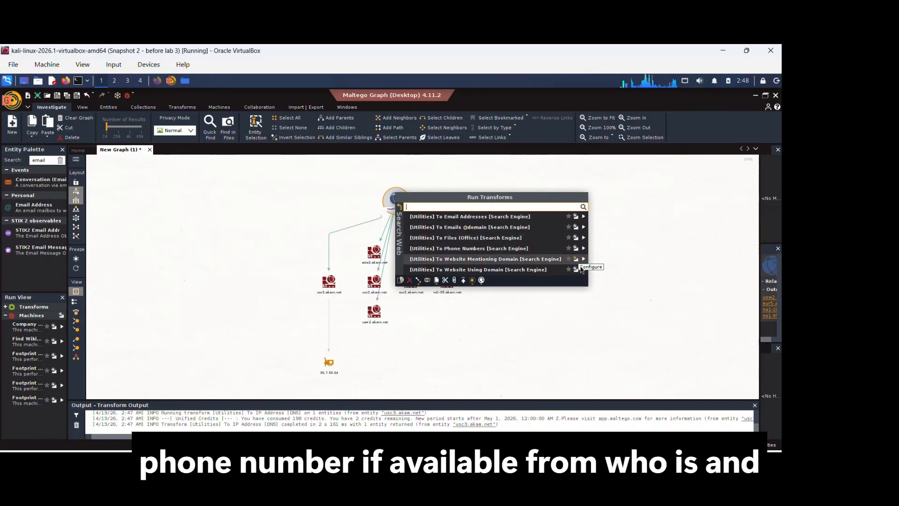
left_click(401, 208)
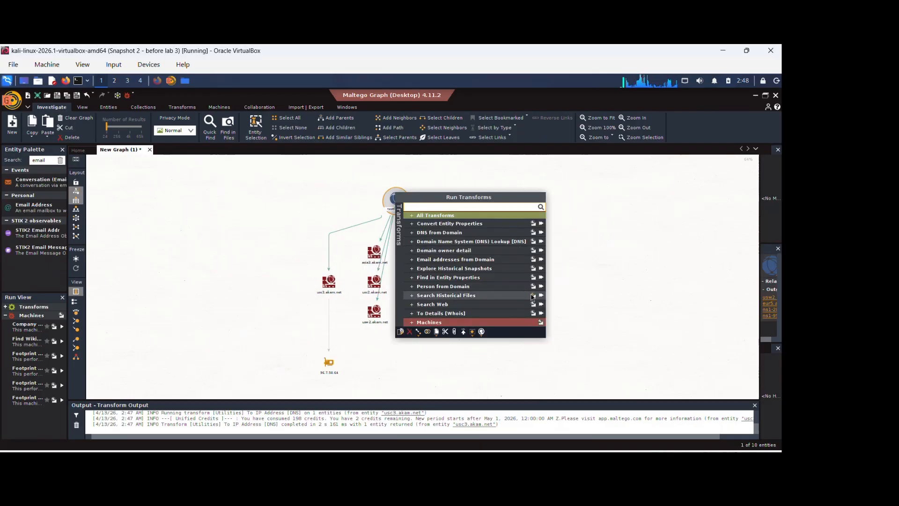
left_click(411, 313)
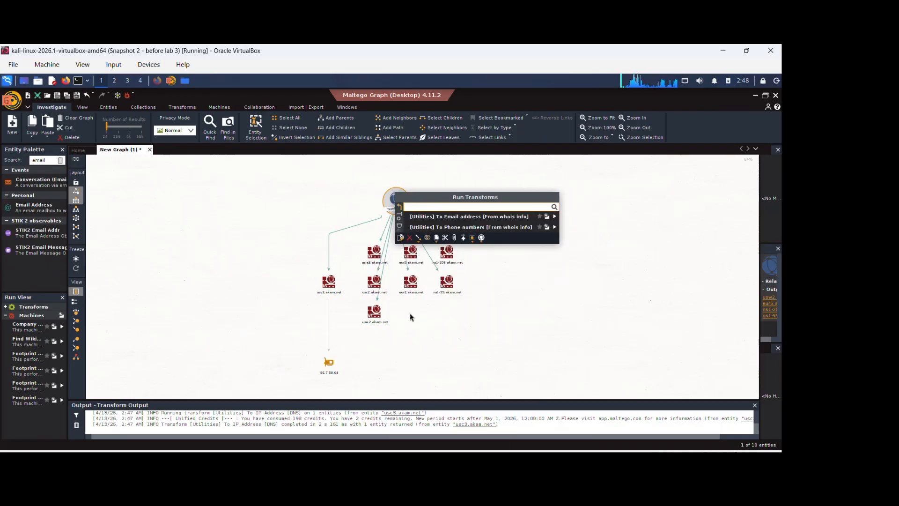
left_click(555, 227)
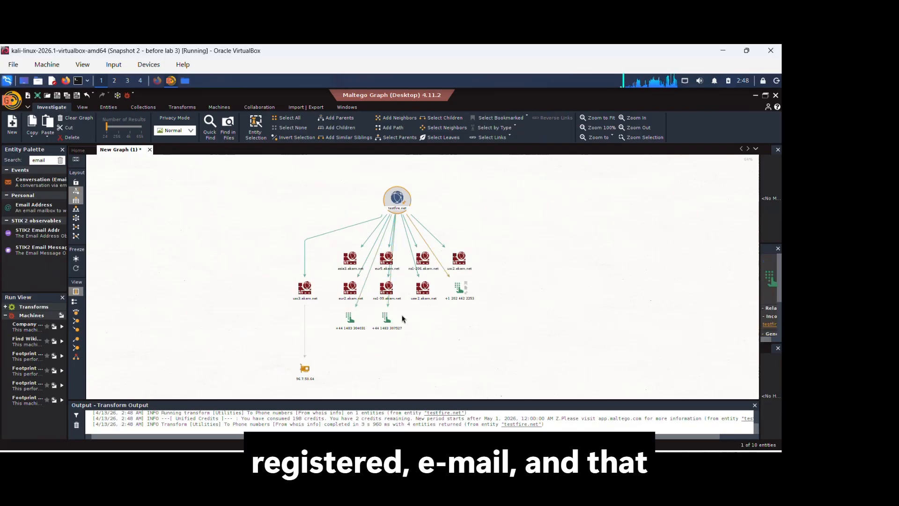
- Add an Email Address entity from the Entity Palette to the graph, placing it to the right of the domain tree
left_click(387, 318)
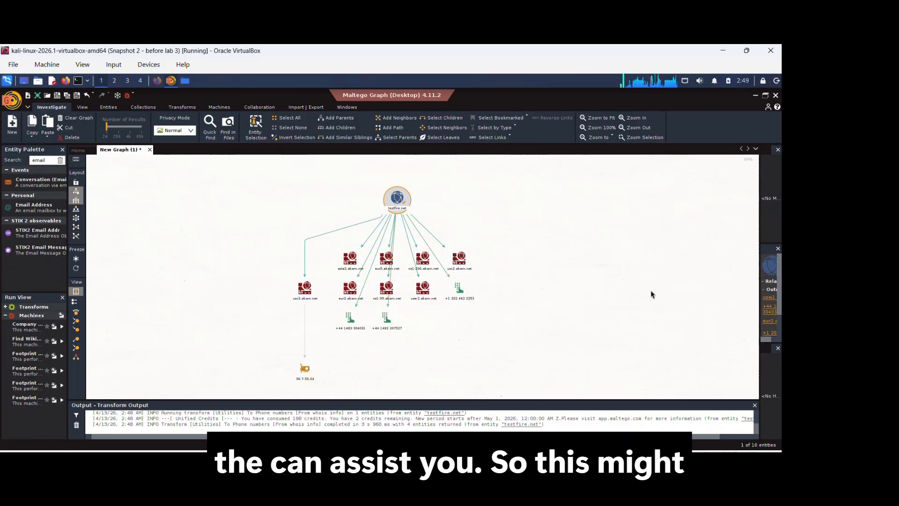
scroll(653, 289, "up", 1)
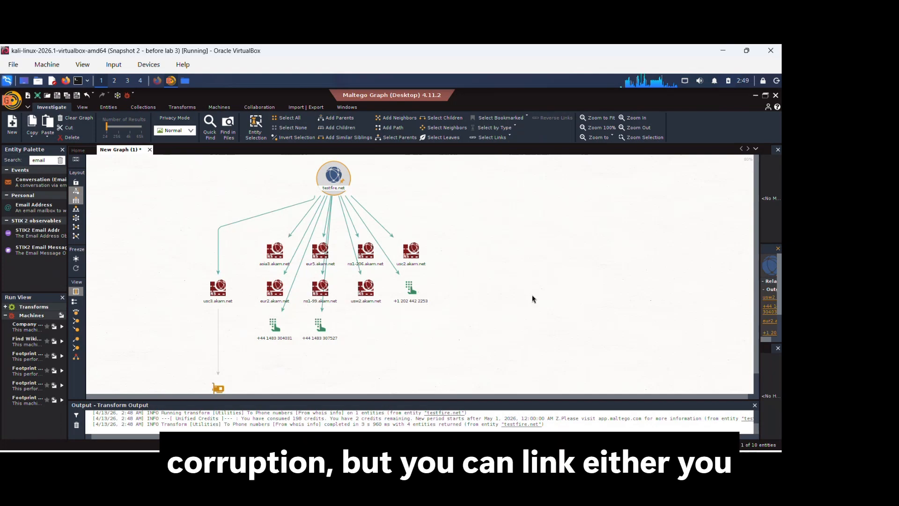
left_click(365, 264)
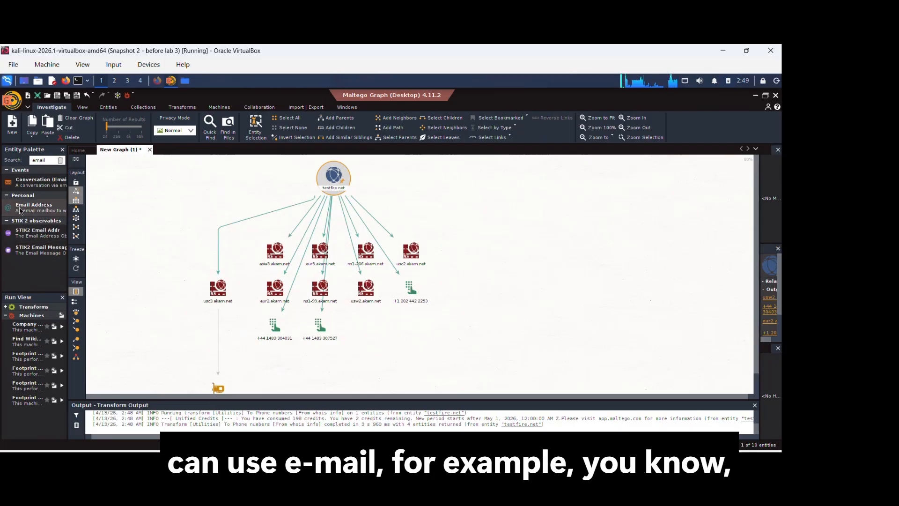
left_click_drag(21, 207, 553, 246)
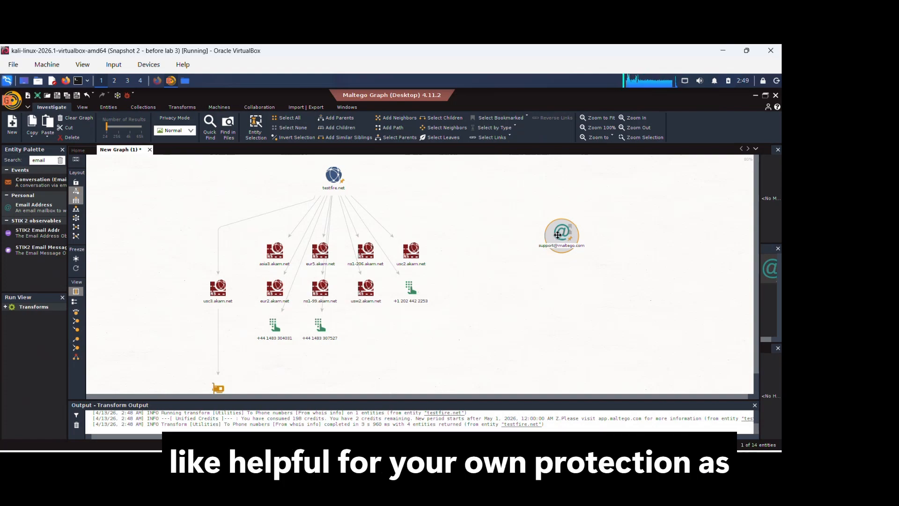
left_click_drag(558, 235, 565, 218)
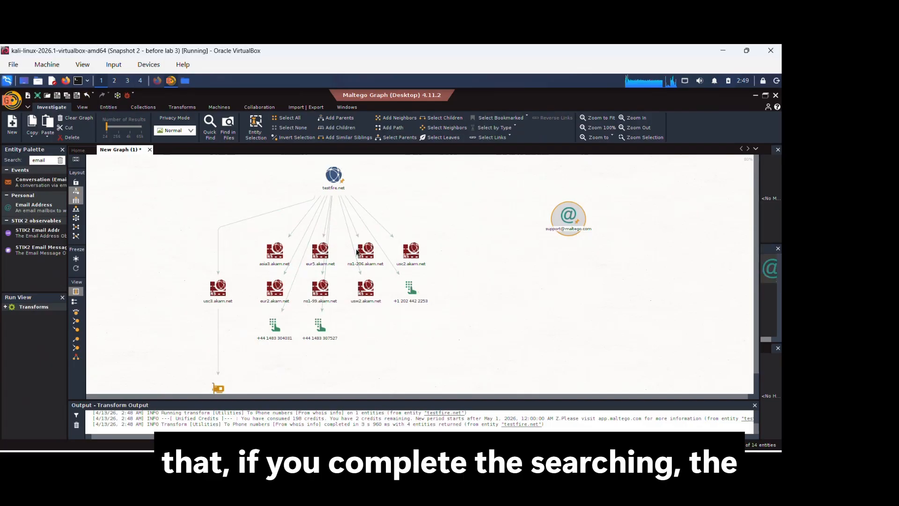
- Export the current graph view as a PNG image named Graph-1-testfire3.png in the Maltego-Vulnweb folder
left_click(357, 252)
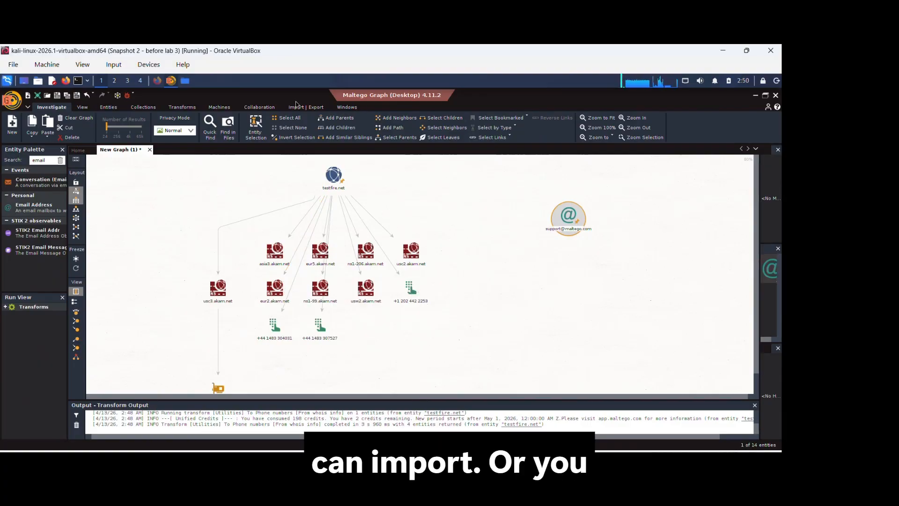
left_click(302, 107)
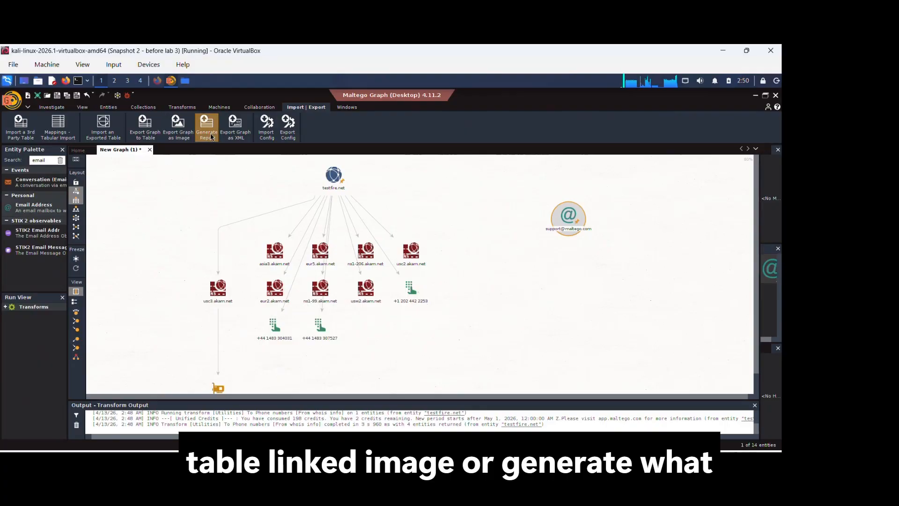
left_click(180, 137)
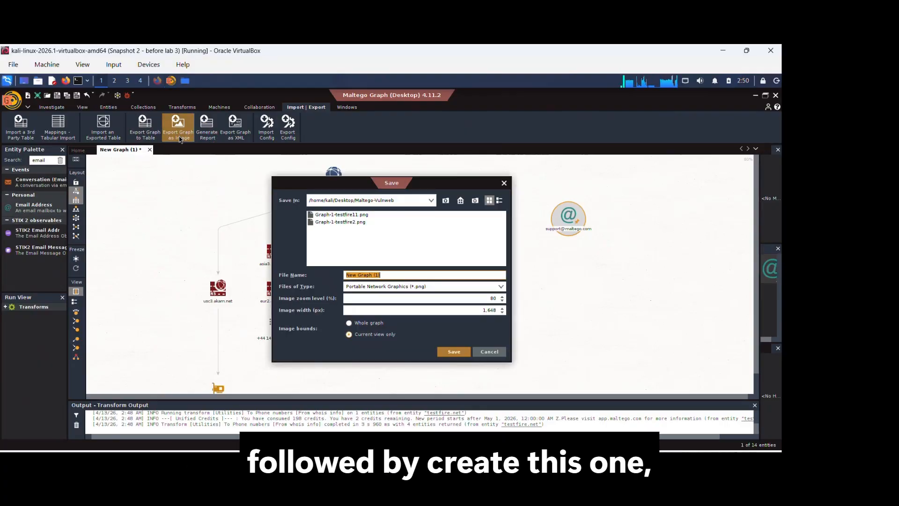
left_click(350, 217)
left_click(387, 275)
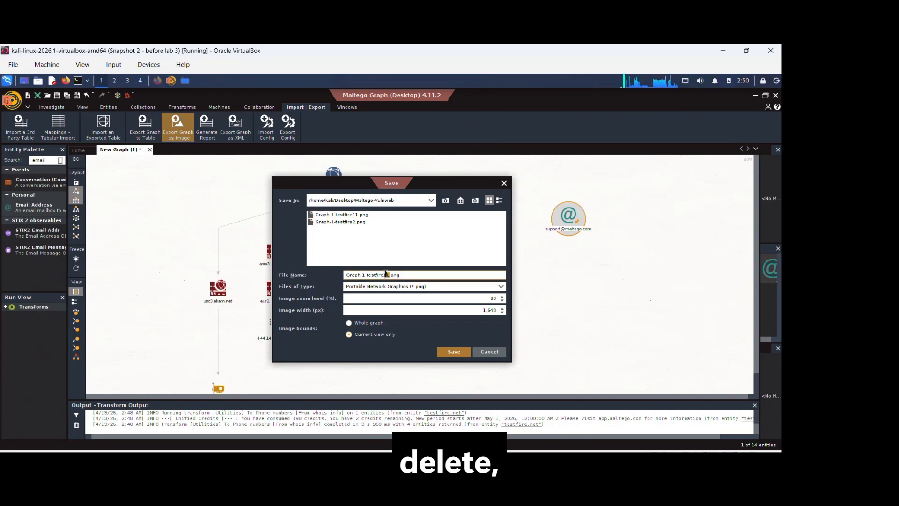
left_click_drag(387, 275, 384, 273)
type("3")
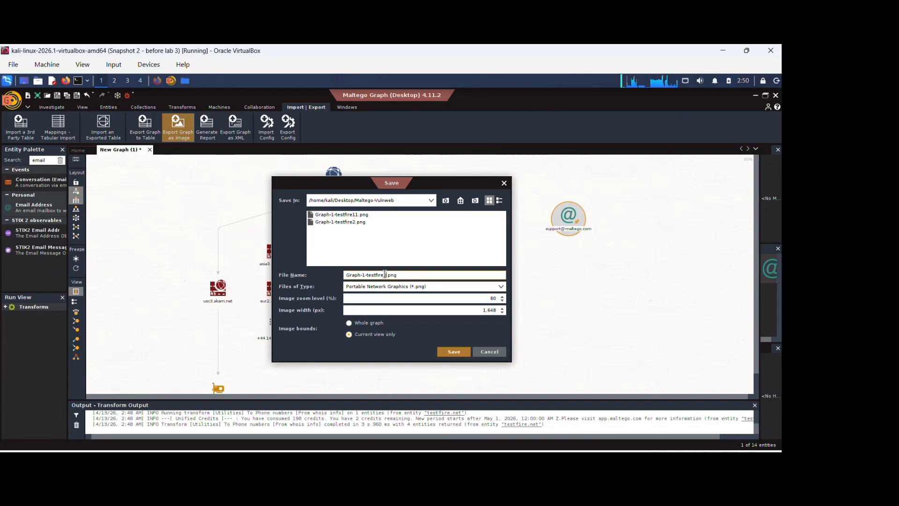
left_click(454, 352)
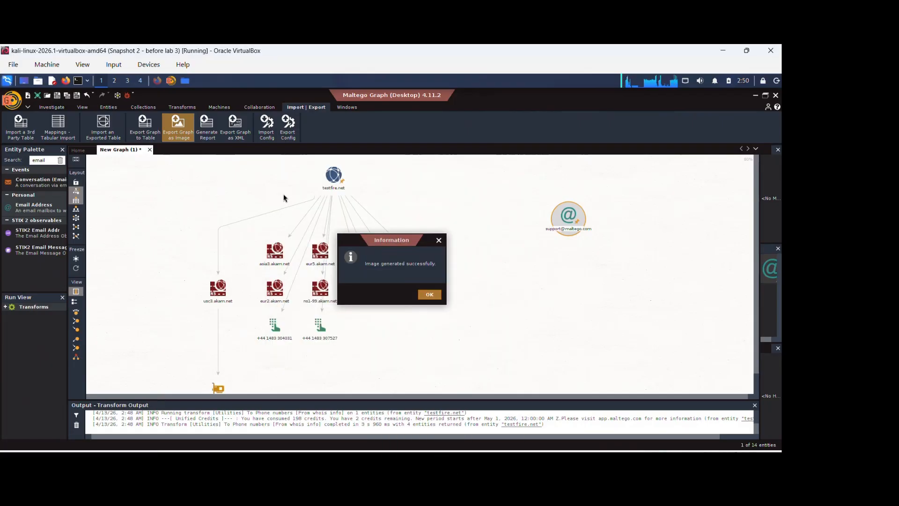
left_click(429, 297)
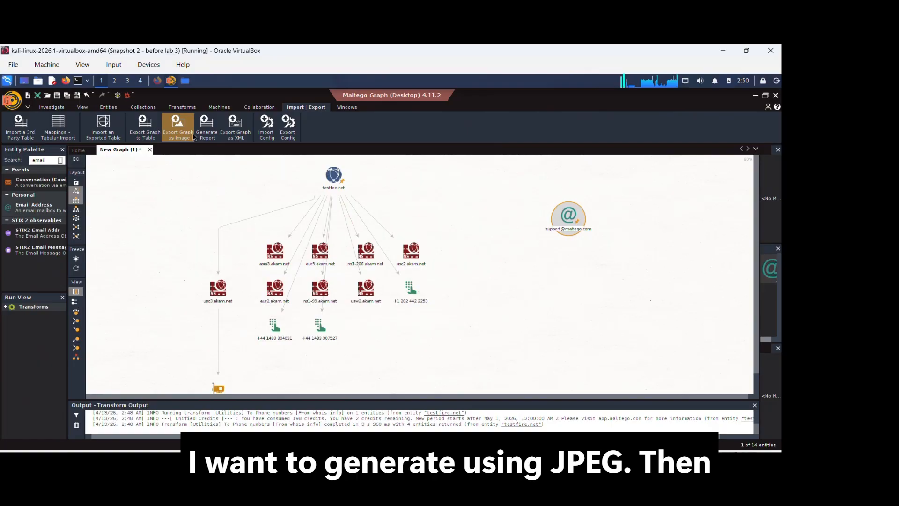
- Export the graph as a JPEG image named testfire in the Maltego-Vulnweb folder
left_click(190, 134)
left_click(500, 287)
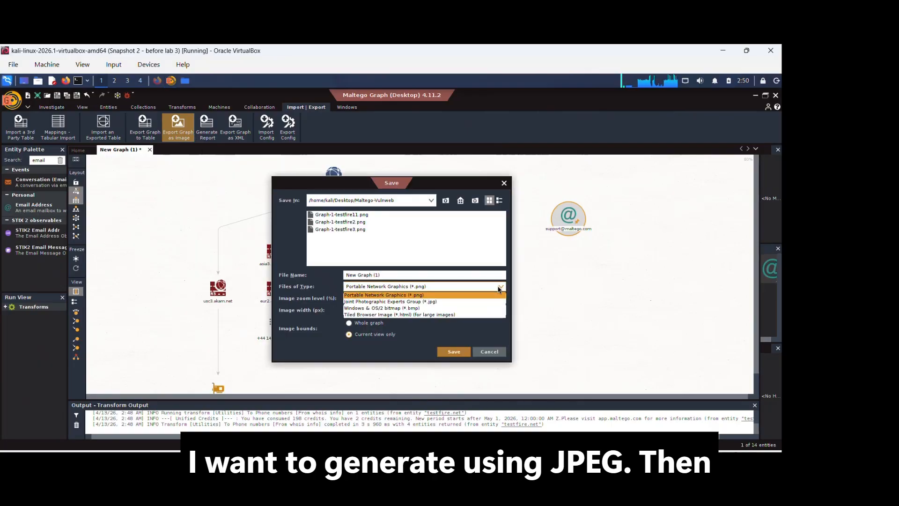
left_click(492, 305)
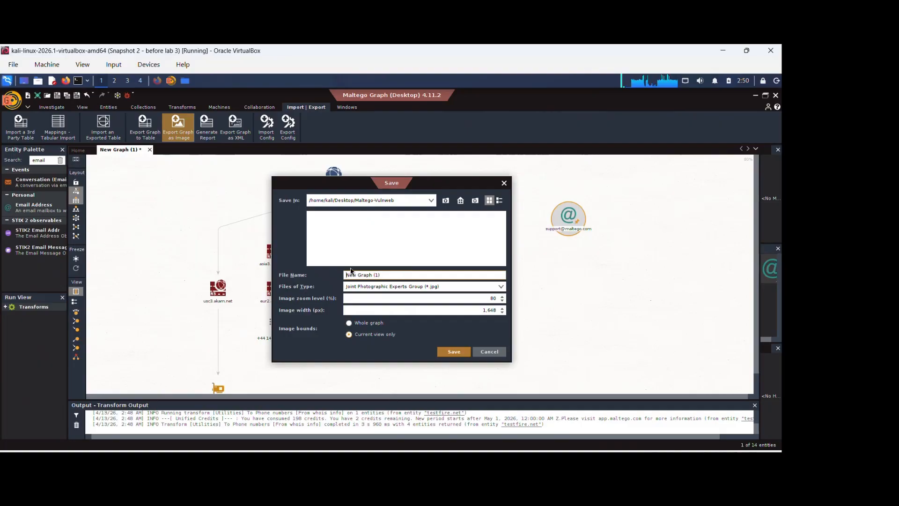
left_click_drag(387, 275, 313, 274)
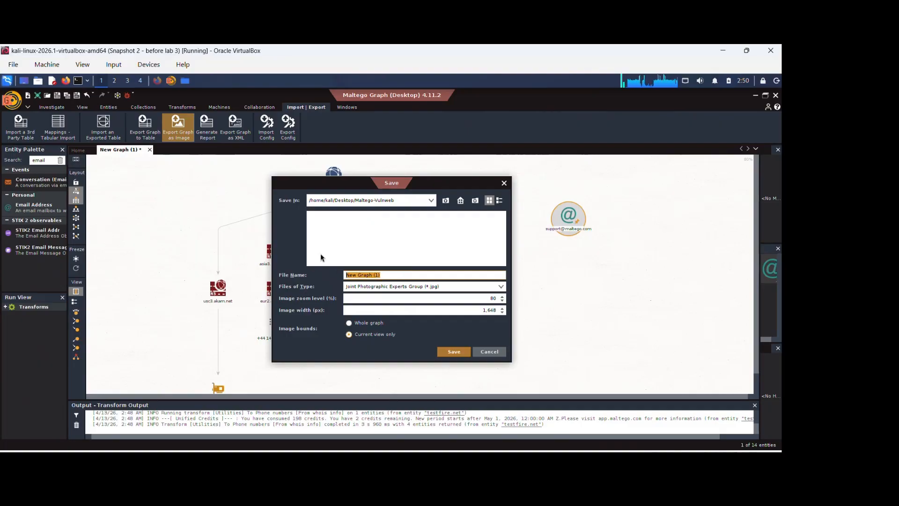
type("testfire-")
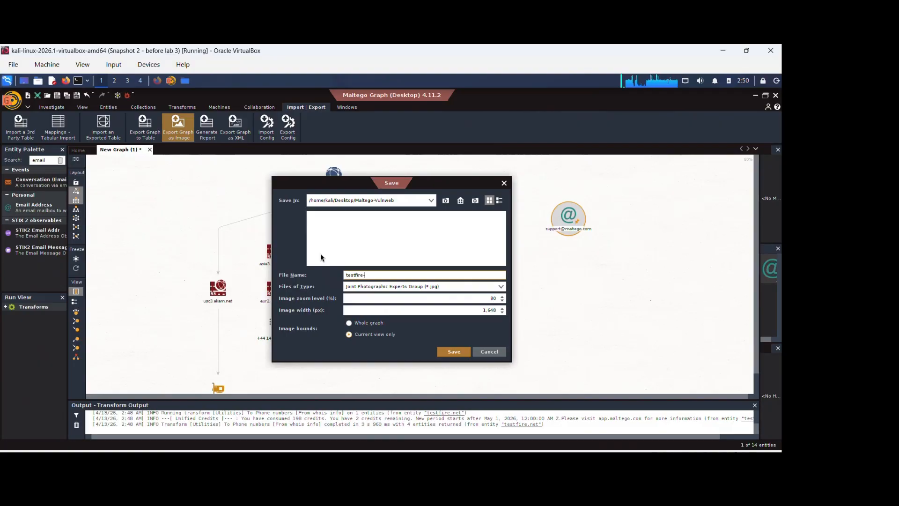
key("Return")
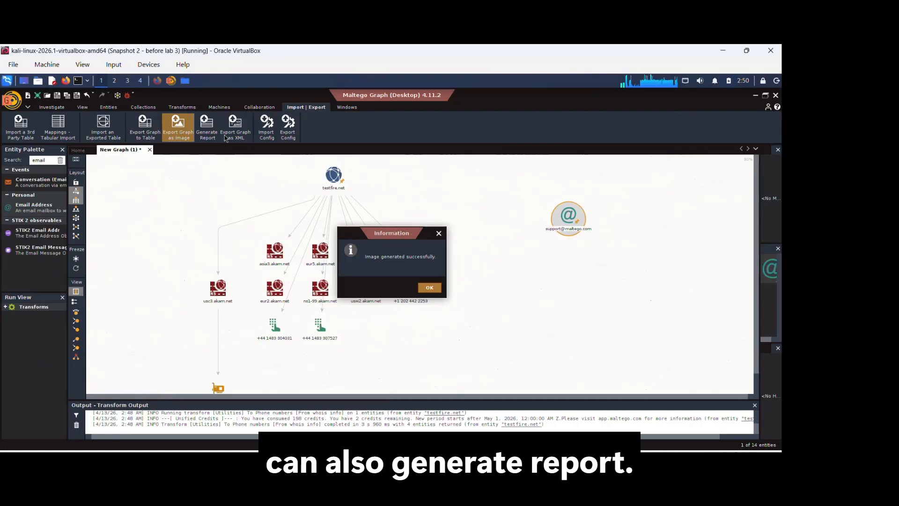
left_click(428, 287)
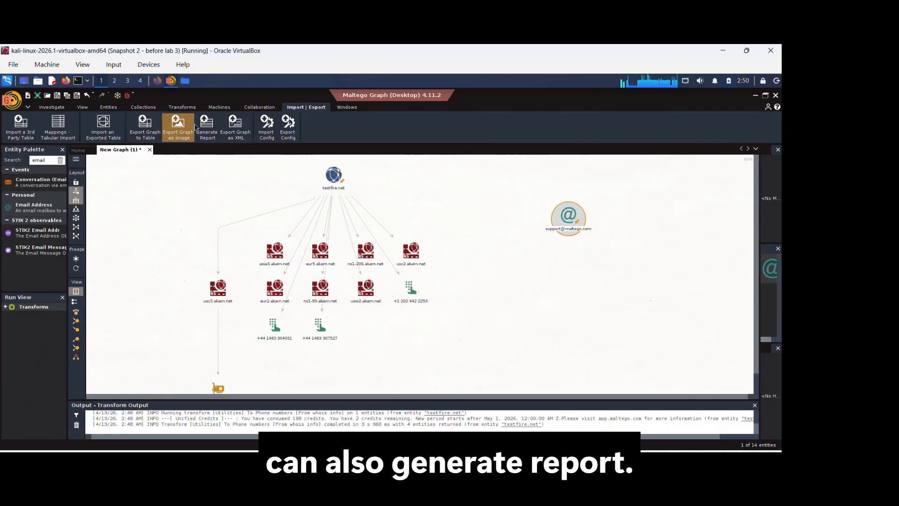
- Start generating a PDF report of the graph, saving it in the Maltego-Vulnweb folder on the Desktop as testfire-report1
left_click(205, 125)
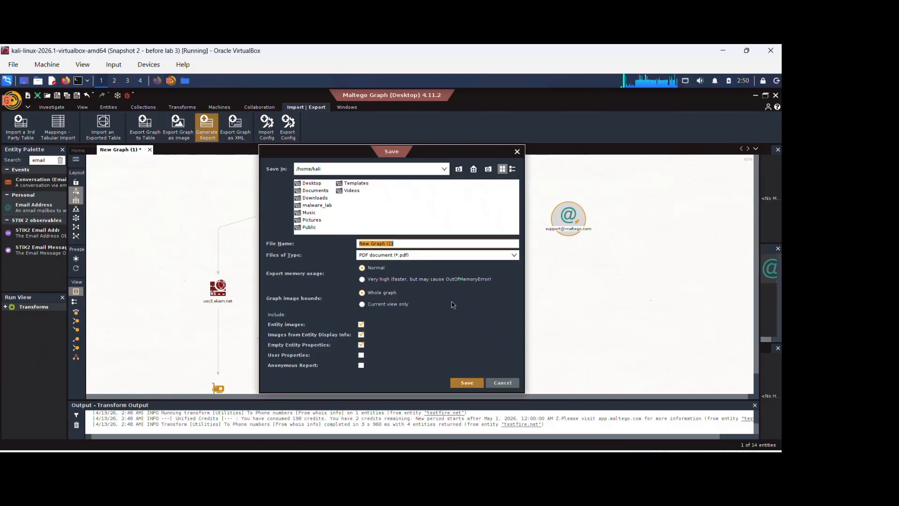
double_click(317, 183)
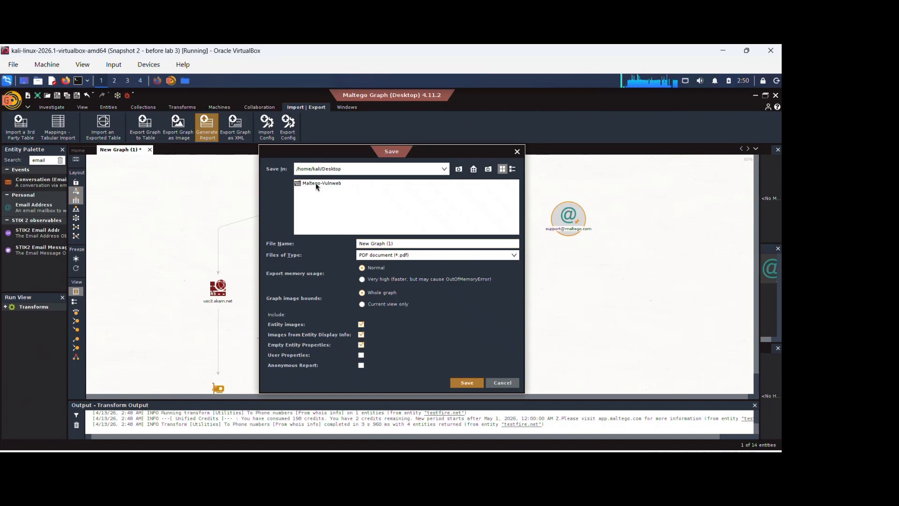
double_click(318, 183)
left_click(405, 243)
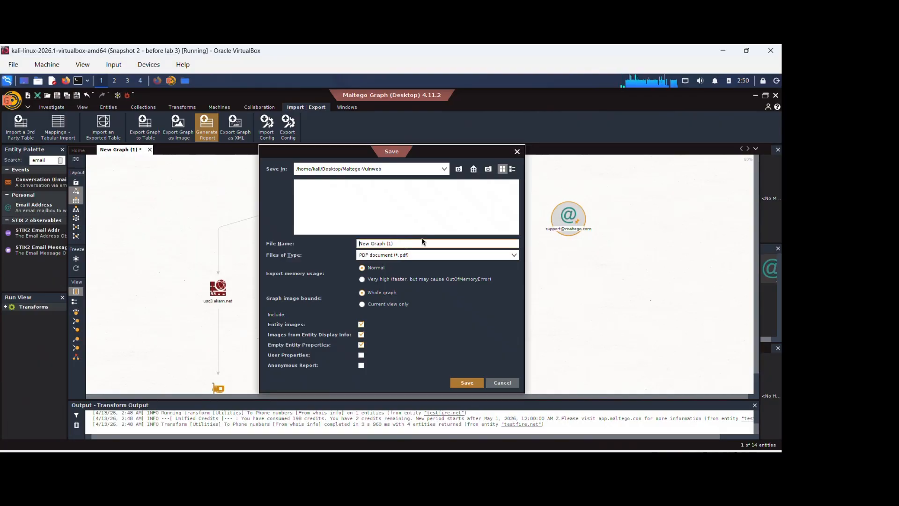
type("te")
key("Delete")
key("Delete")
key("Delete")
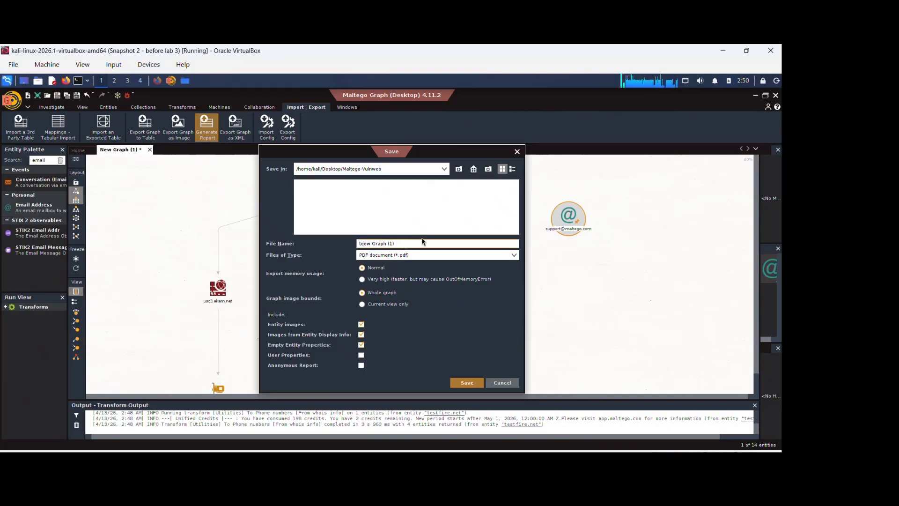
key("Delete")
key("Delete")
key("Delete")
key("Delete")
key("Delete")
key("Delete")
key("Delete")
key("Delete")
key("Delete")
key("Delete")
type("stfir")
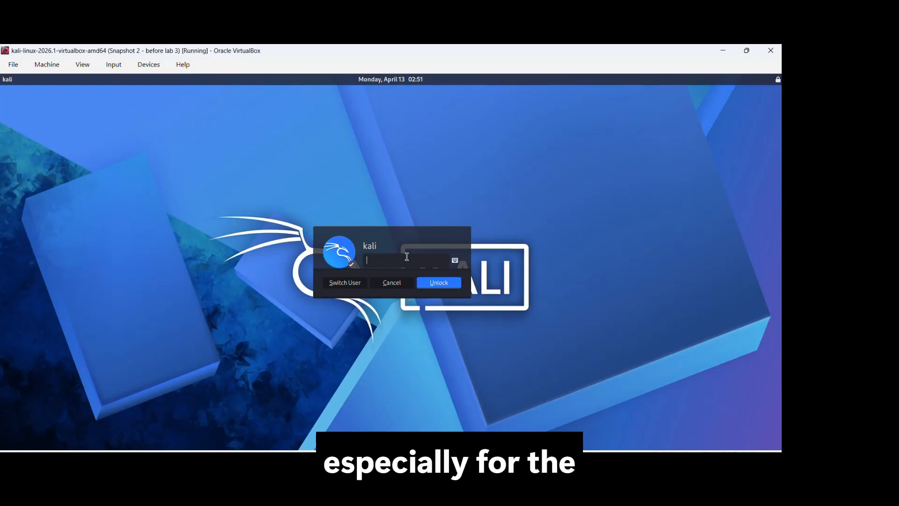
- Unlock the locked Kali session by entering the account password
type("*******")
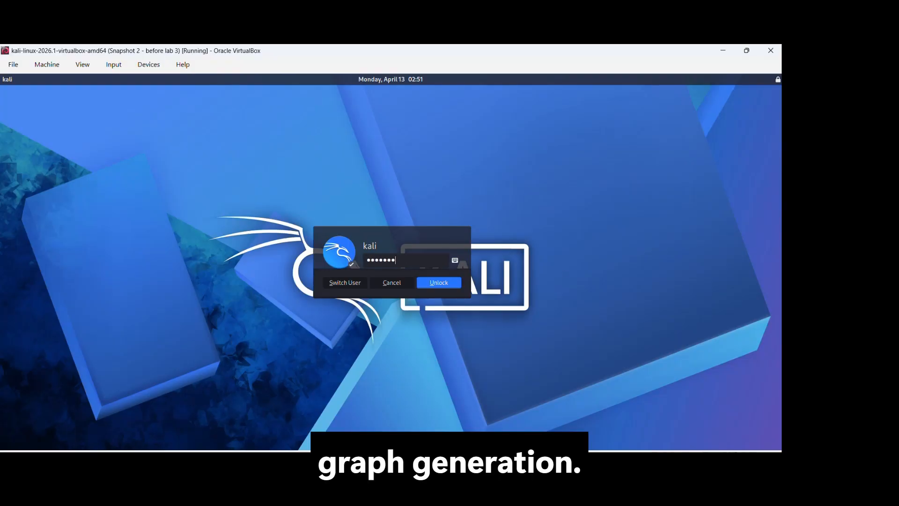
key("Return")
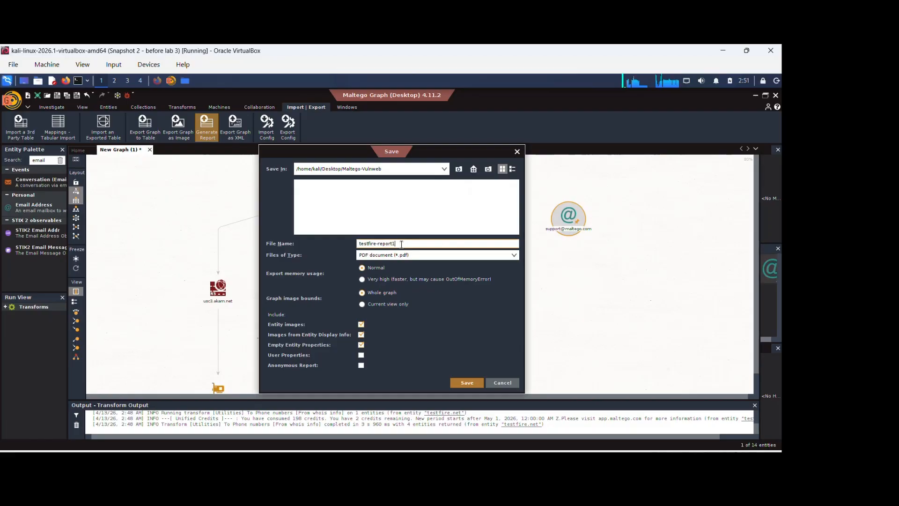
- Save the testfire-report1 PDF report and dismiss the completion notice
key("Return")
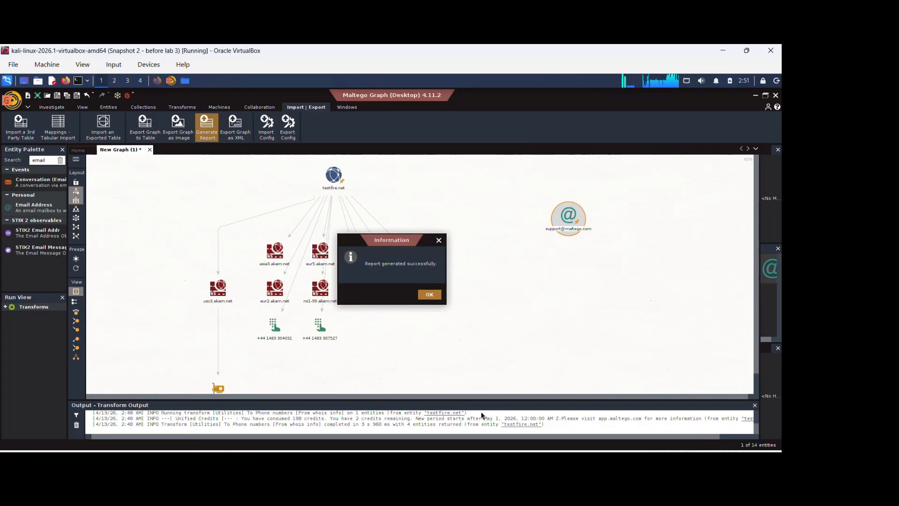
left_click(430, 295)
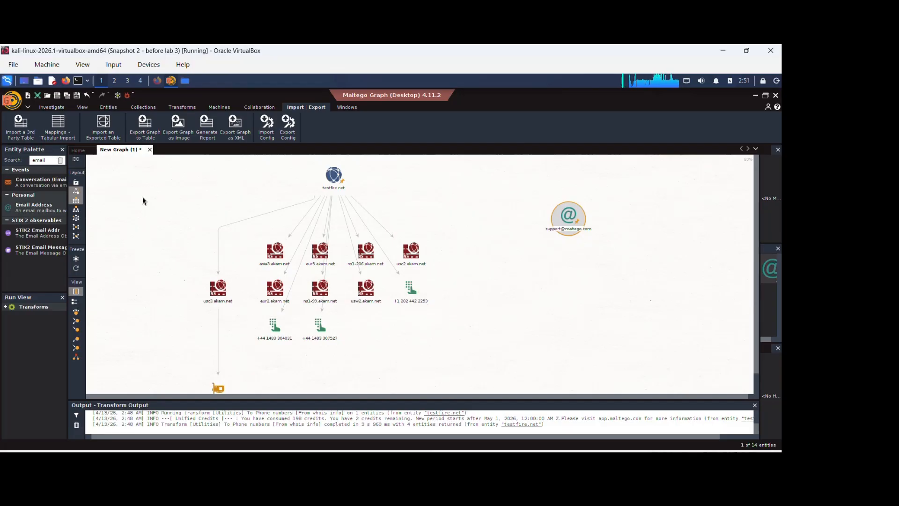
- Save the graph as a Maltego graph file named New Graph (1) in the Maltego-Vulnweb folder
key("ctrl+s")
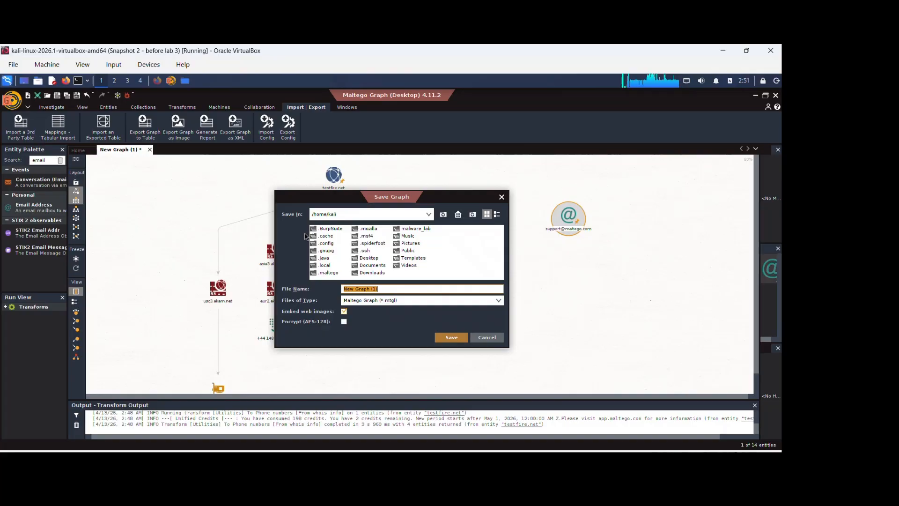
double_click(369, 257)
left_click(347, 231)
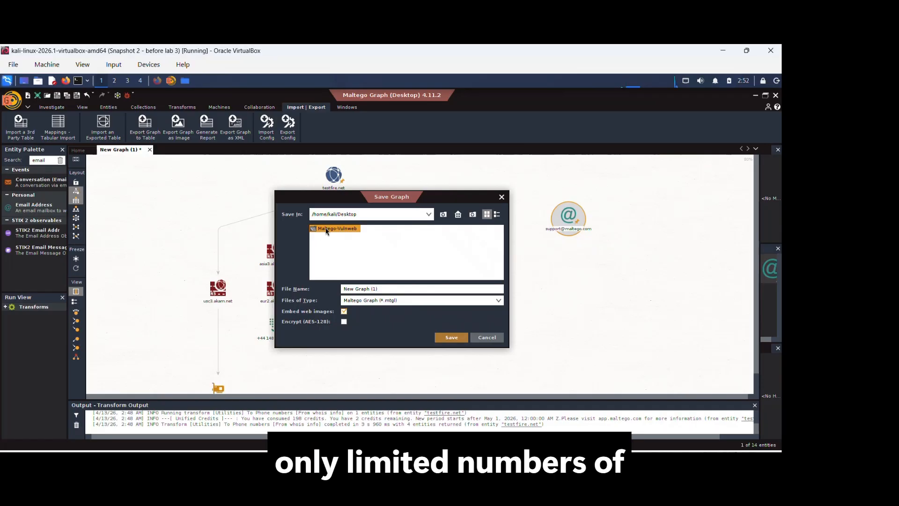
left_click(452, 338)
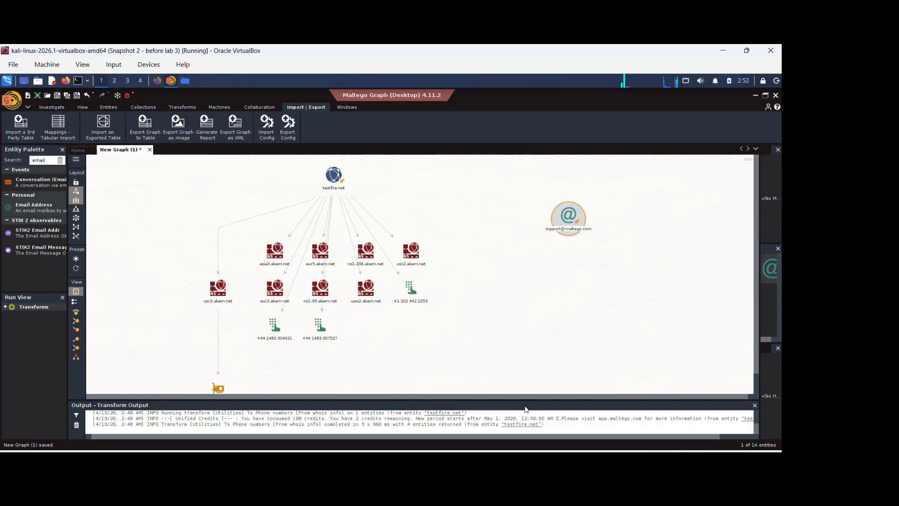
- Examine the whole graph and its entity-type overview
scroll(392, 199, "up", 5)
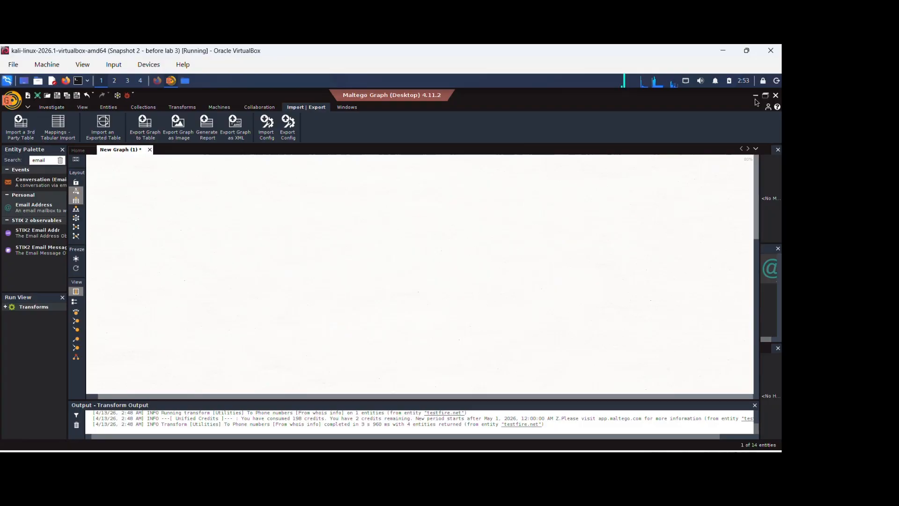
scroll(425, 247, "down", 3)
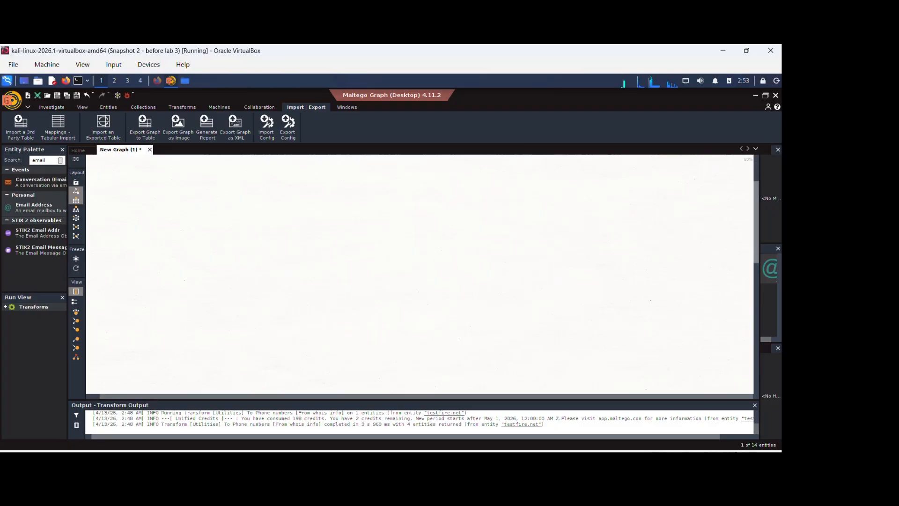
scroll(425, 247, "down", 3)
scroll(420, 275, "left", 3)
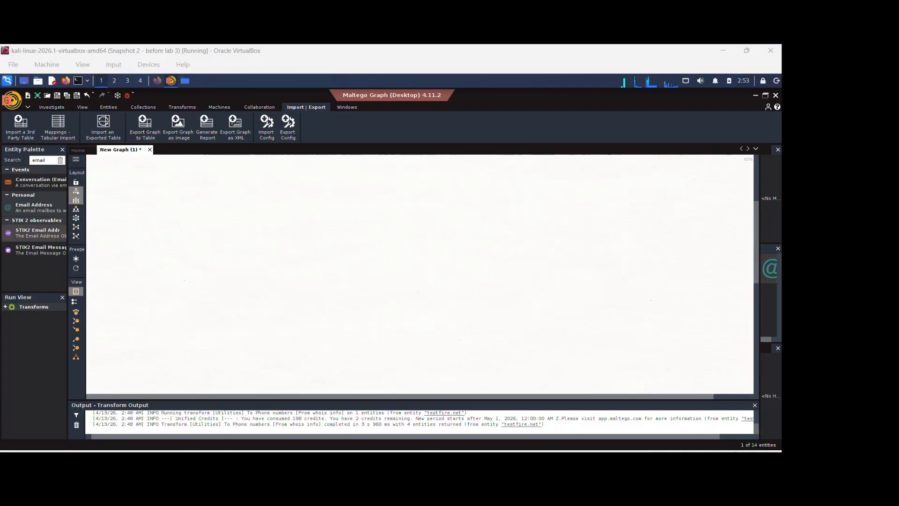
left_click(243, 183)
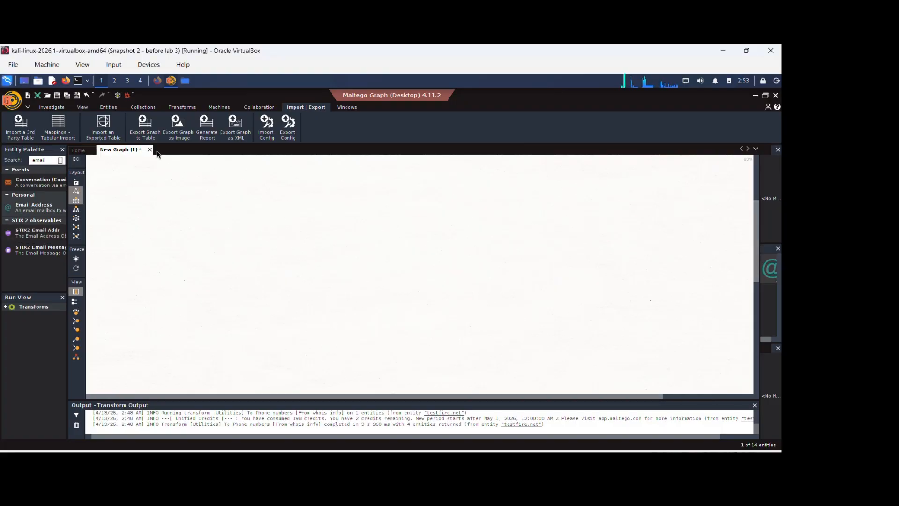
scroll(638, 320, "down", 5)
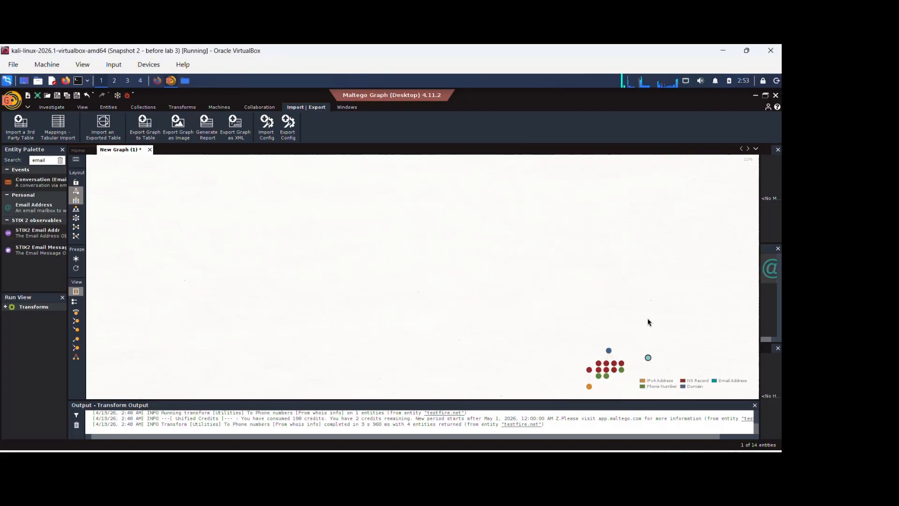
scroll(645, 318, "up", 1)
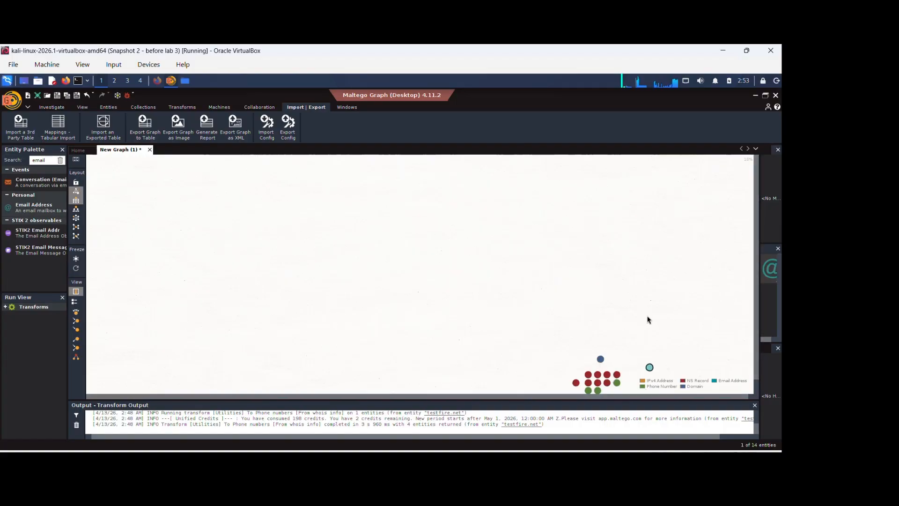
scroll(641, 309, "up", 2)
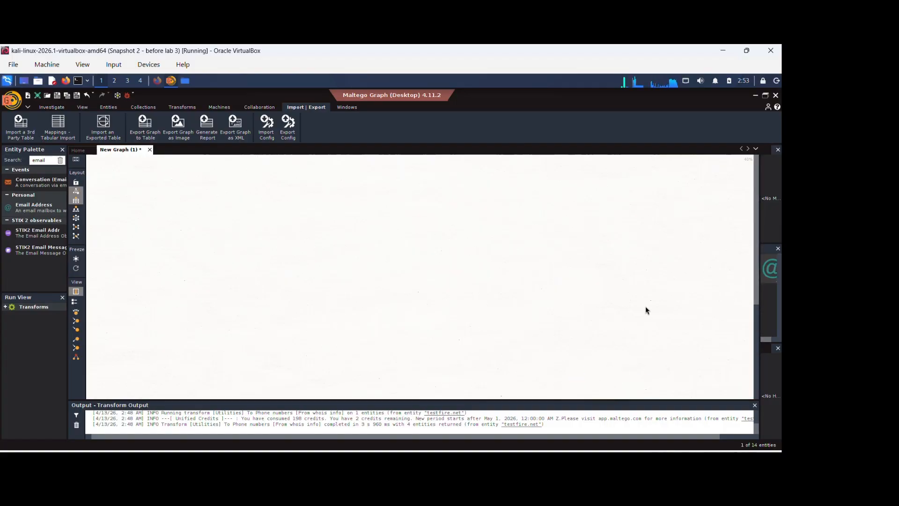
scroll(655, 307, "down", 1)
scroll(627, 344, "up", 3)
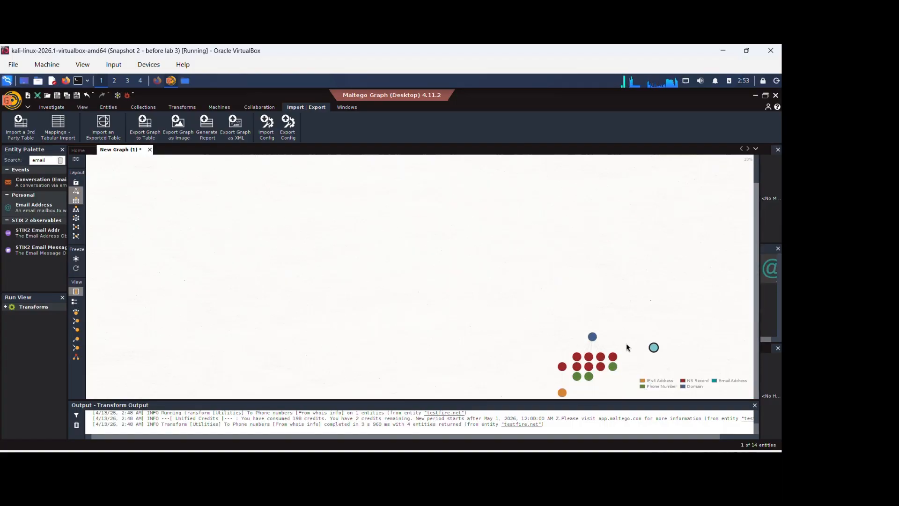
scroll(658, 341, "down", 1)
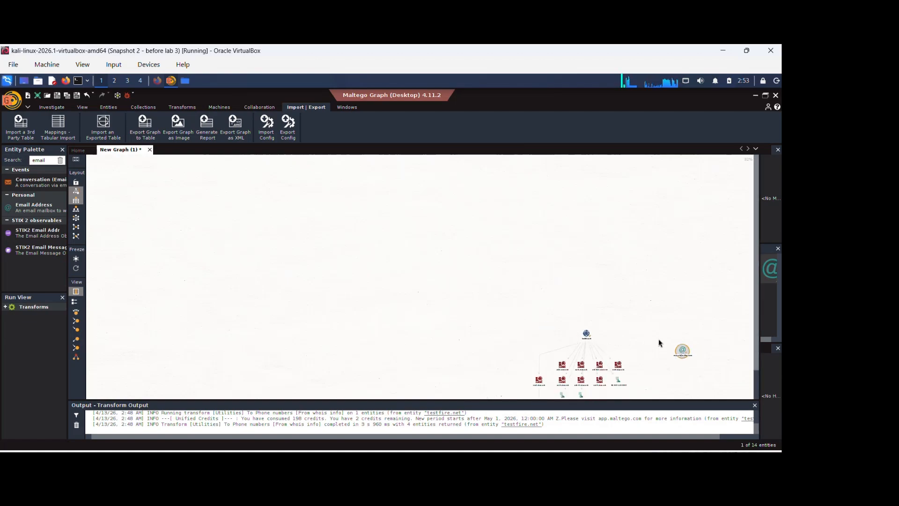
scroll(659, 338, "up", 1)
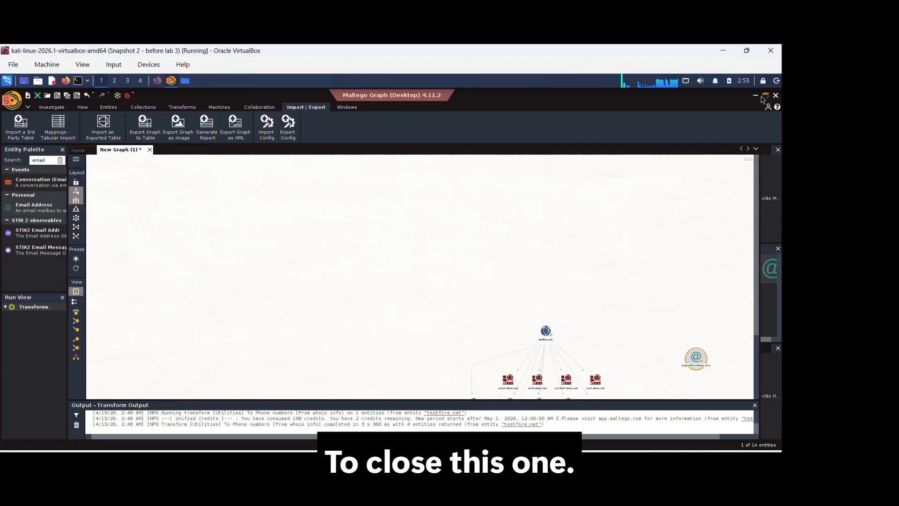
- Close Maltego, cancelling the save dialog for the graph
left_click(776, 95)
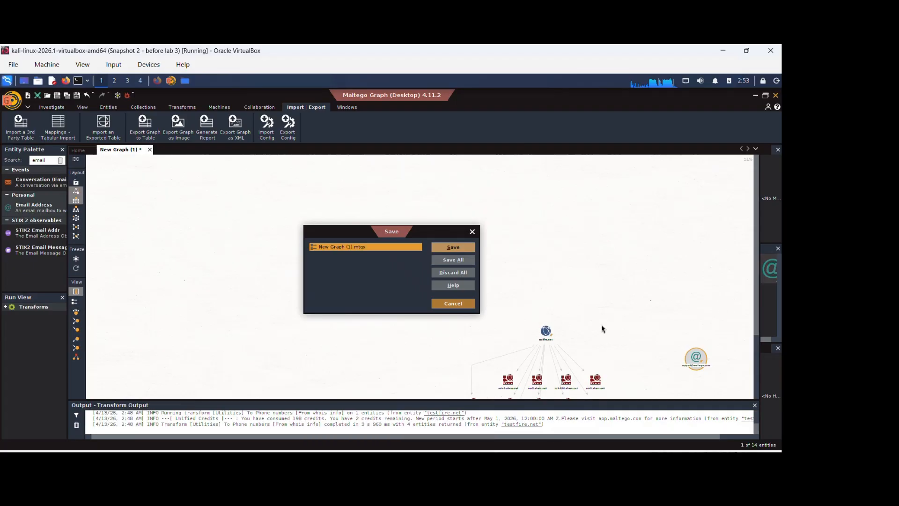
key("Return")
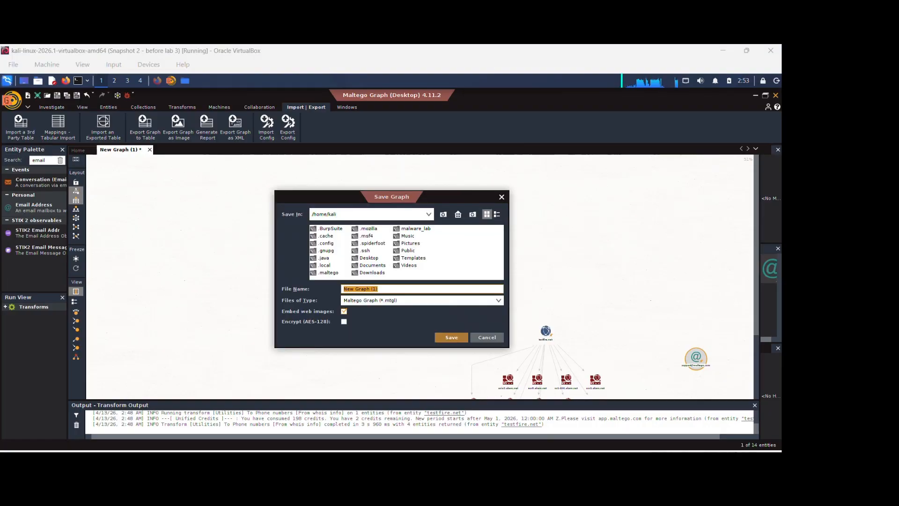
left_click(500, 342)
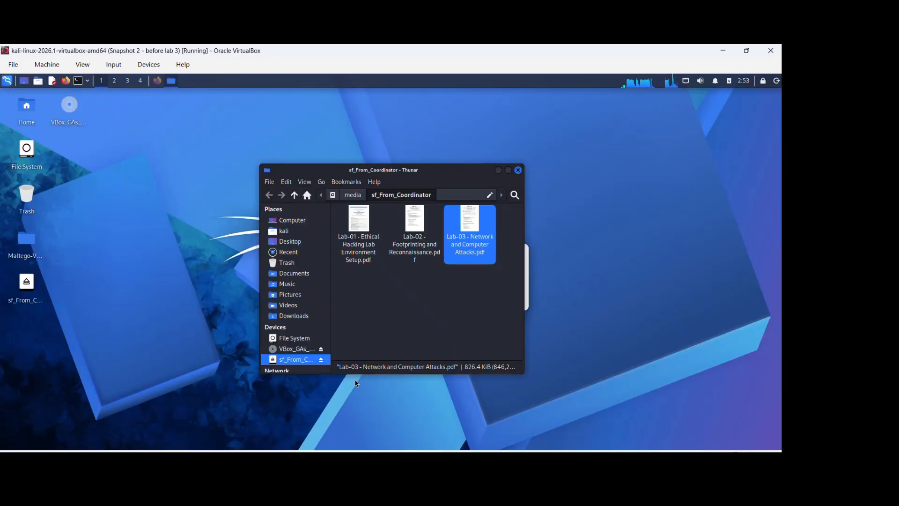
- Switch to Firefox and browse the Maltego Community Edition Learning Path page on Maltego Academy
left_click(157, 81)
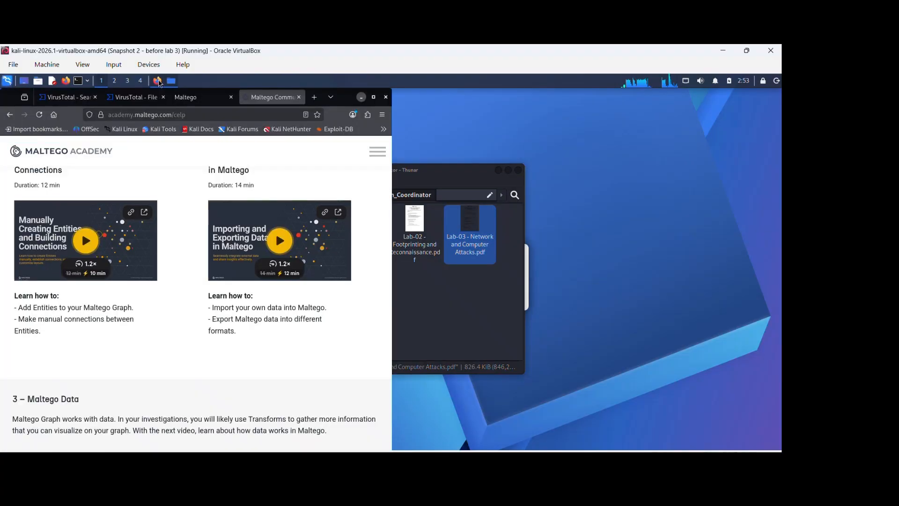
scroll(316, 315, "down", 3)
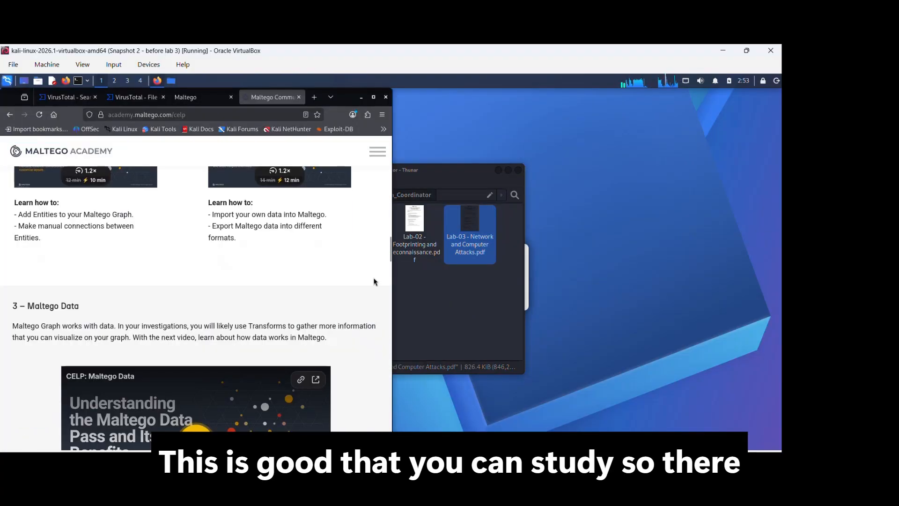
left_click_drag(388, 254, 420, 143)
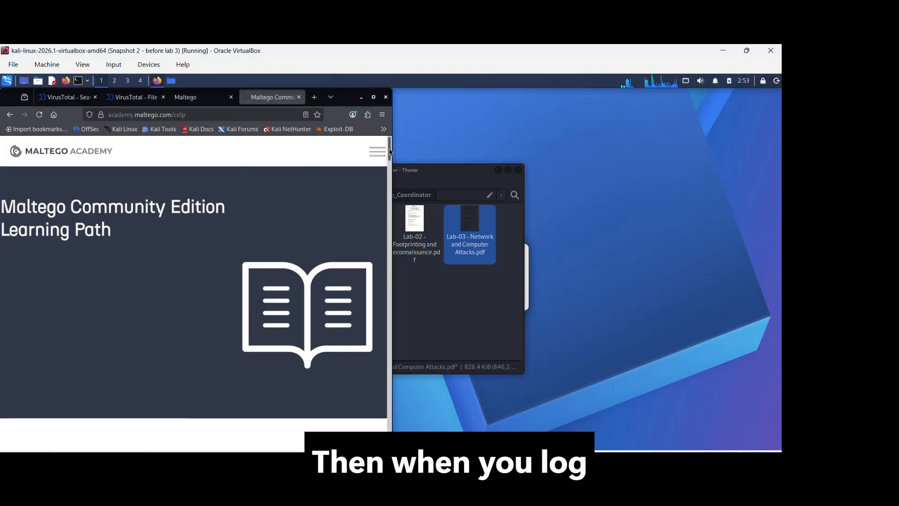
- Open the Maltego Academy account page in a new tab and review its user details and settings
left_click(377, 154)
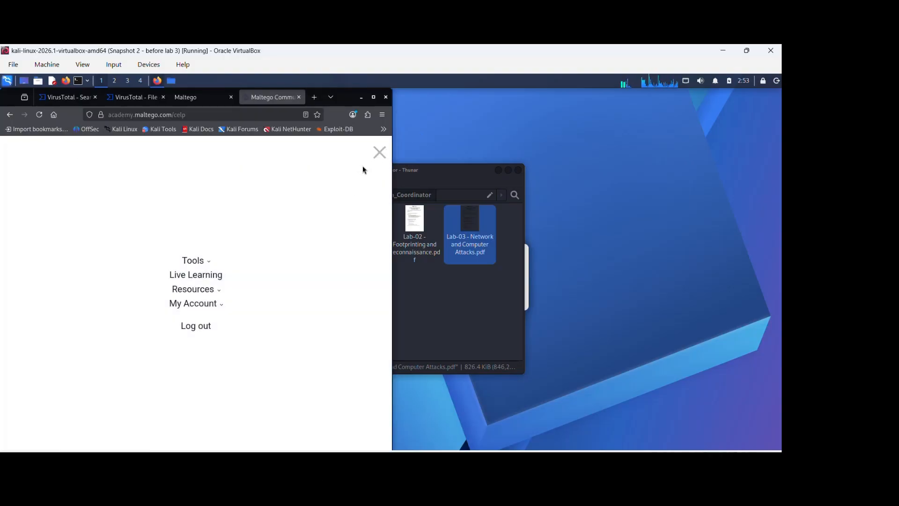
left_click(215, 304)
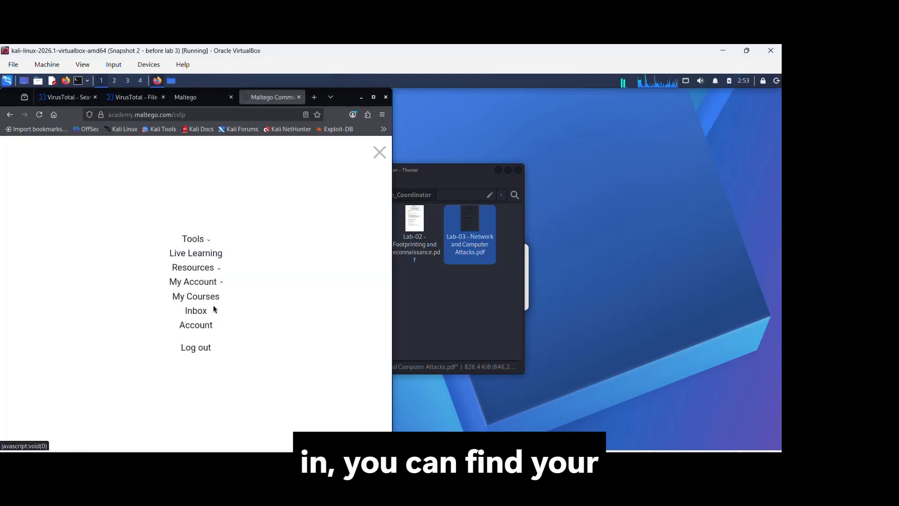
middle_click(199, 327)
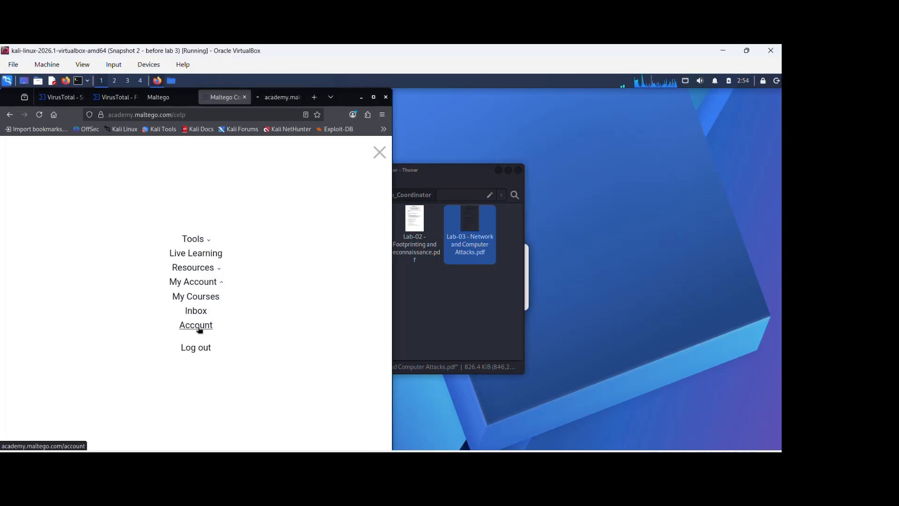
left_click(276, 97)
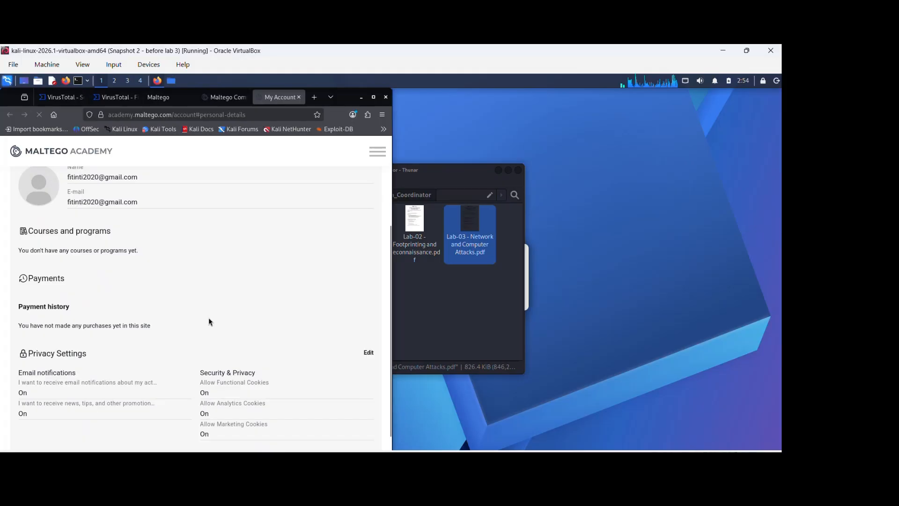
scroll(209, 321, "up", 3)
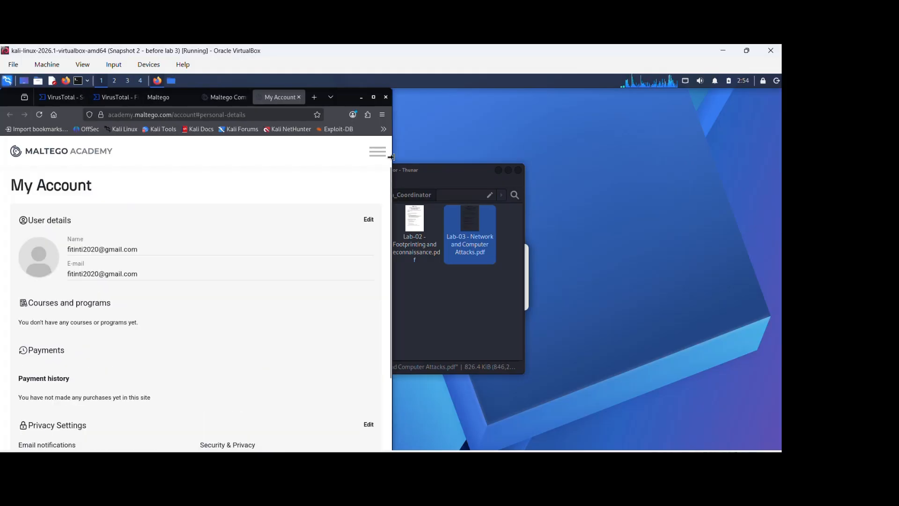
scroll(280, 258, "down", 2)
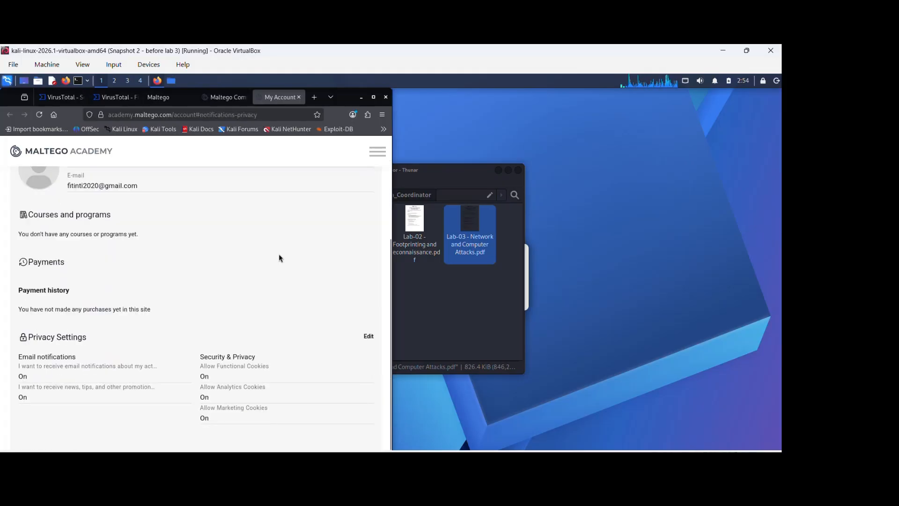
scroll(280, 258, "up", 2)
left_click(378, 151)
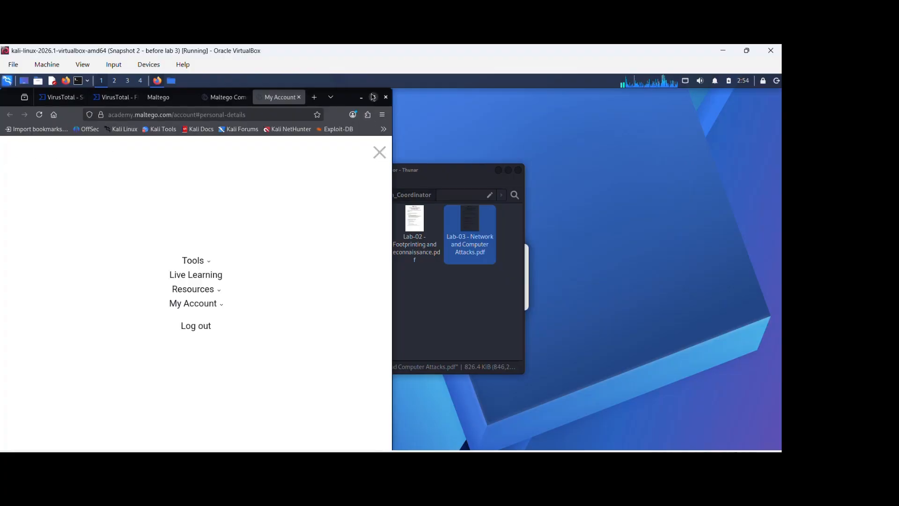
- Maximize the browser and open Data Pass Transforms & Credits from the Academy resources, signing in to the Maltego support portal
left_click(373, 97)
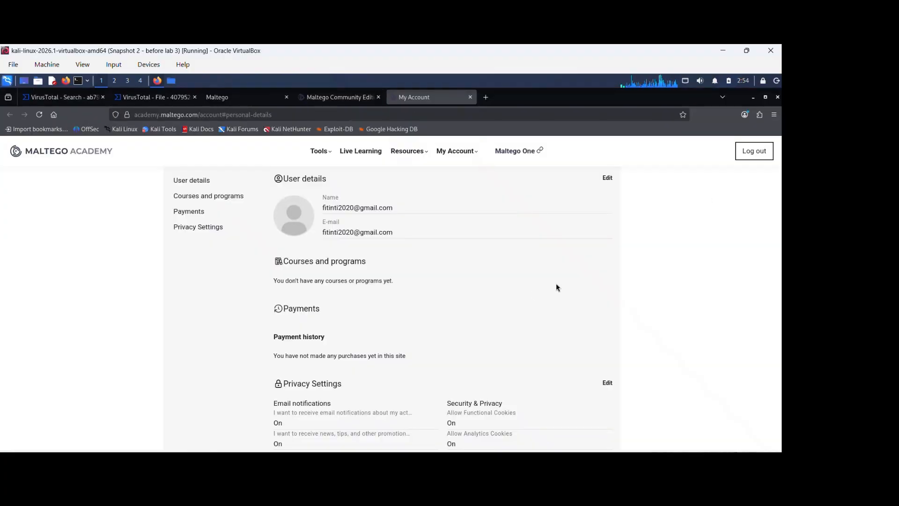
mouse_move(426, 153)
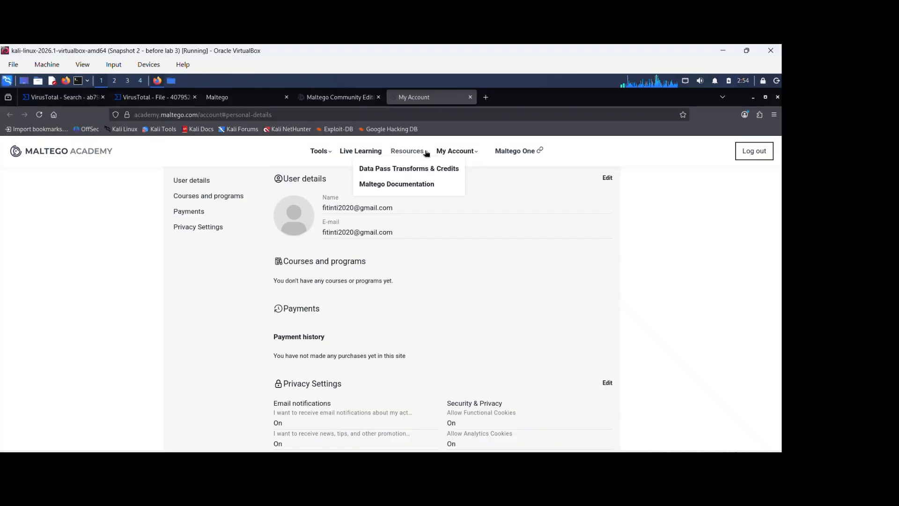
left_click(419, 176)
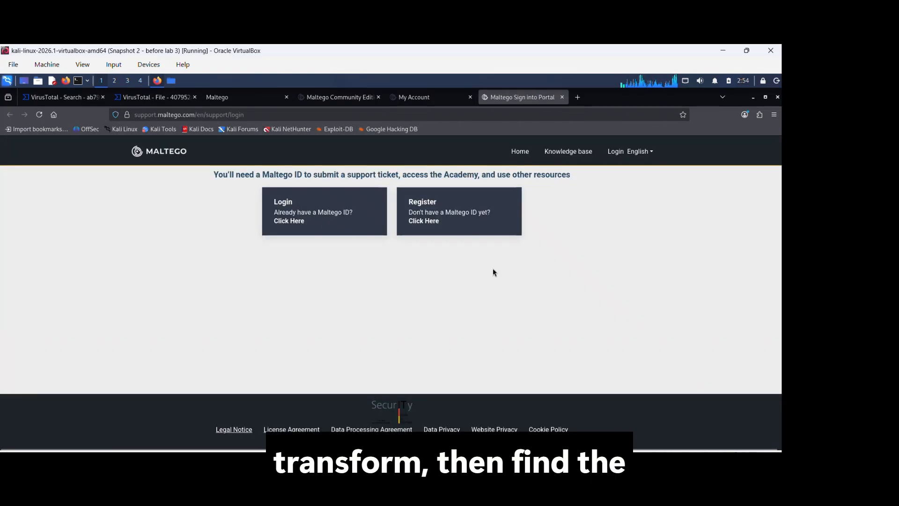
left_click(315, 226)
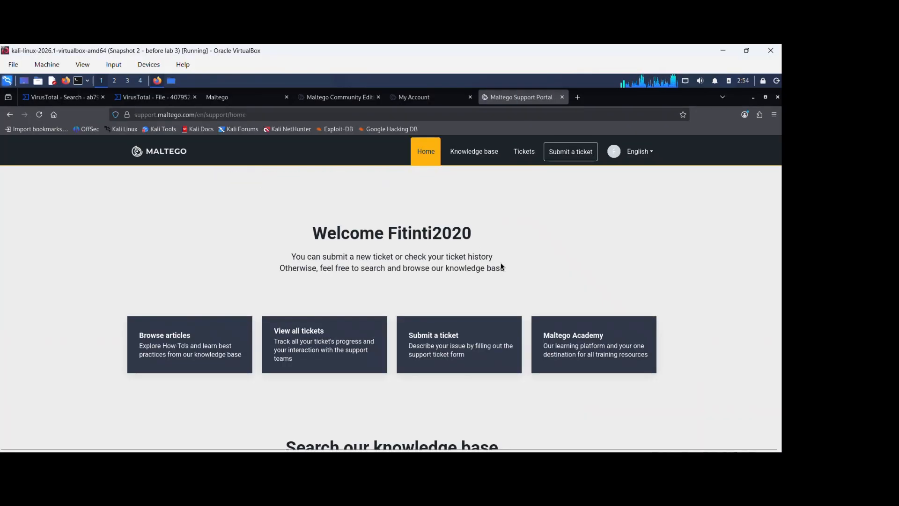
- Scroll through the support portal home page and its knowledge base categories
scroll(500, 267, "down", 2)
scroll(502, 244, "up", 2)
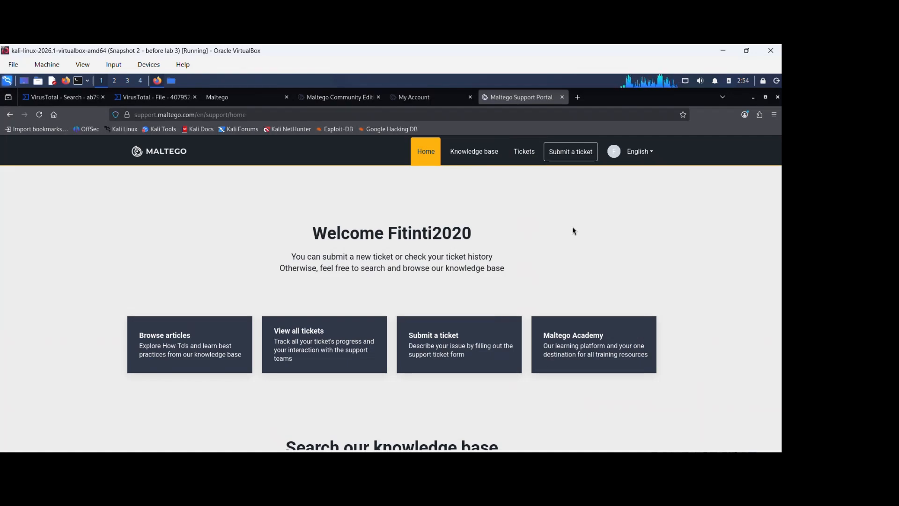
scroll(574, 231, "down", 5)
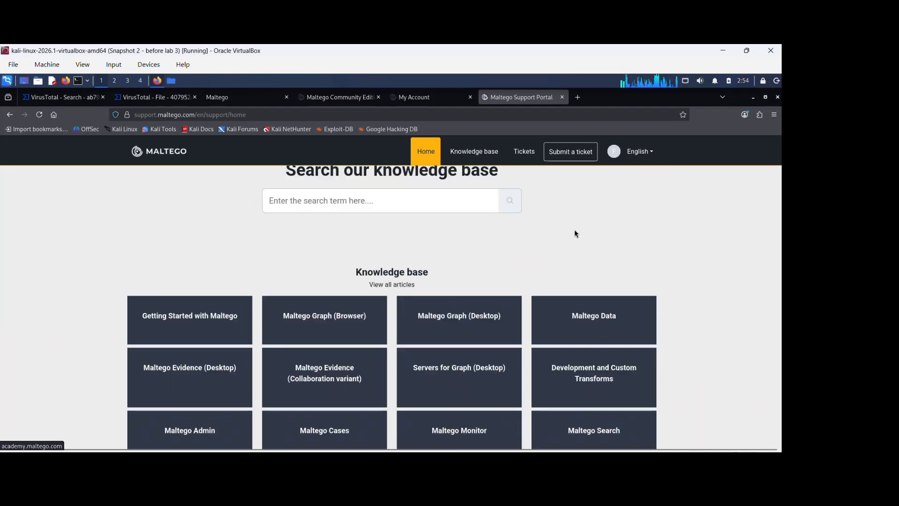
scroll(576, 233, "down", 2)
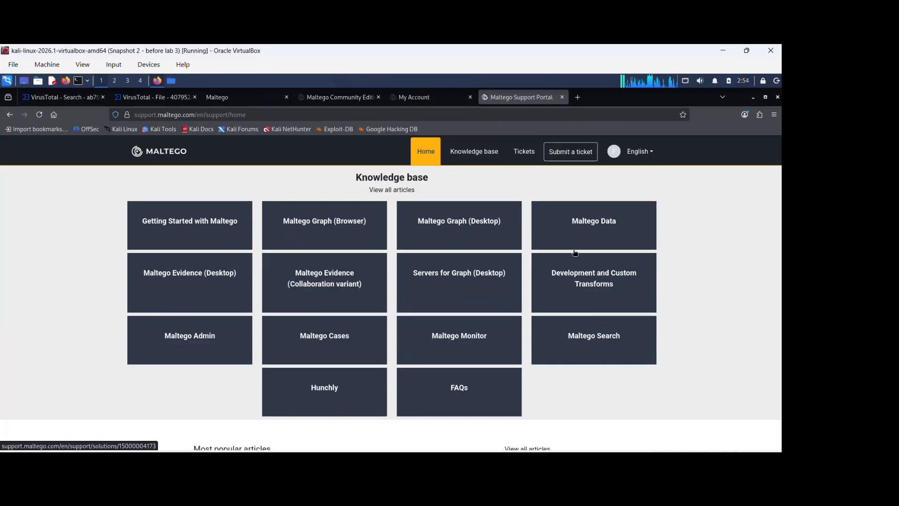
scroll(449, 244, "down", 5)
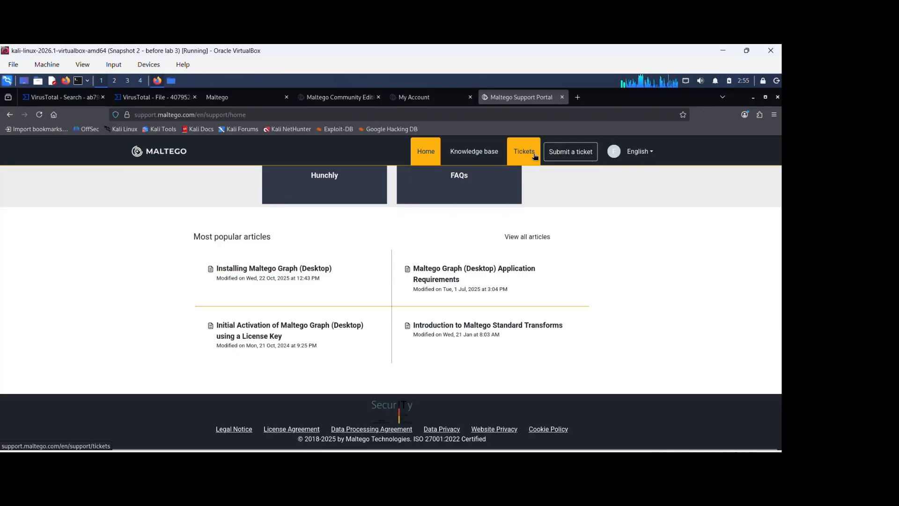
left_click_drag(781, 395, 780, 183)
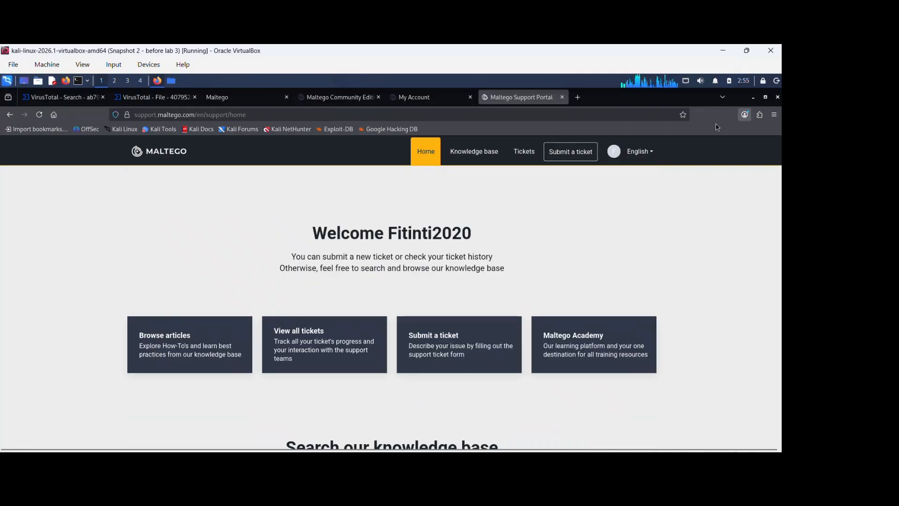
- Open Maltego One from the Academy account page and view the Basic plan's credits in Maltego Admin
left_click(435, 99)
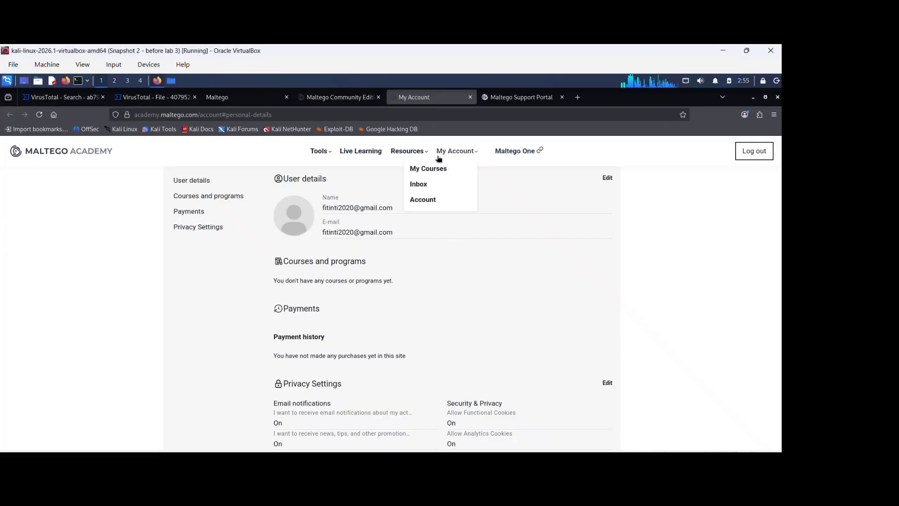
mouse_move(427, 153)
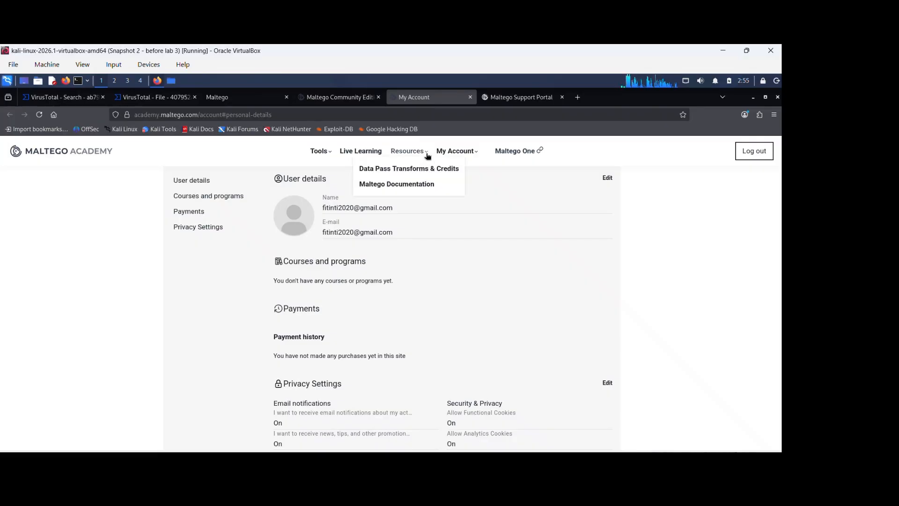
mouse_move(476, 152)
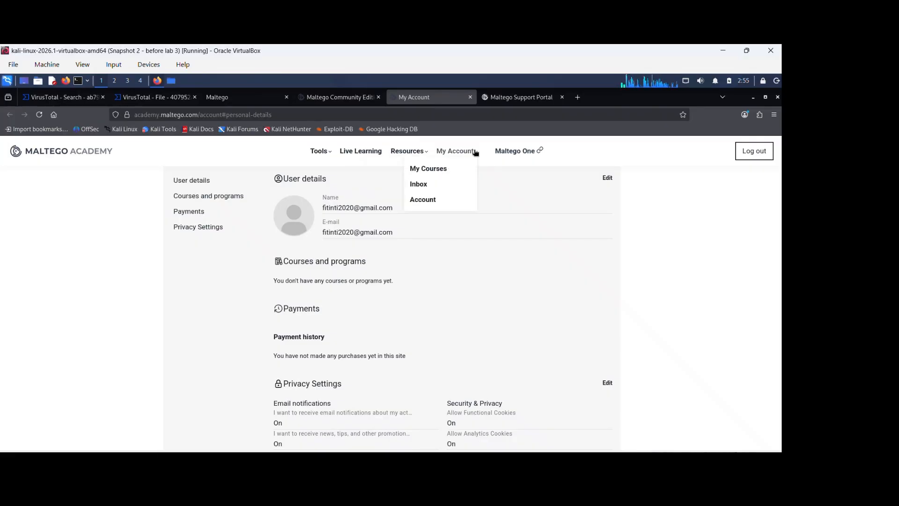
left_click(507, 151)
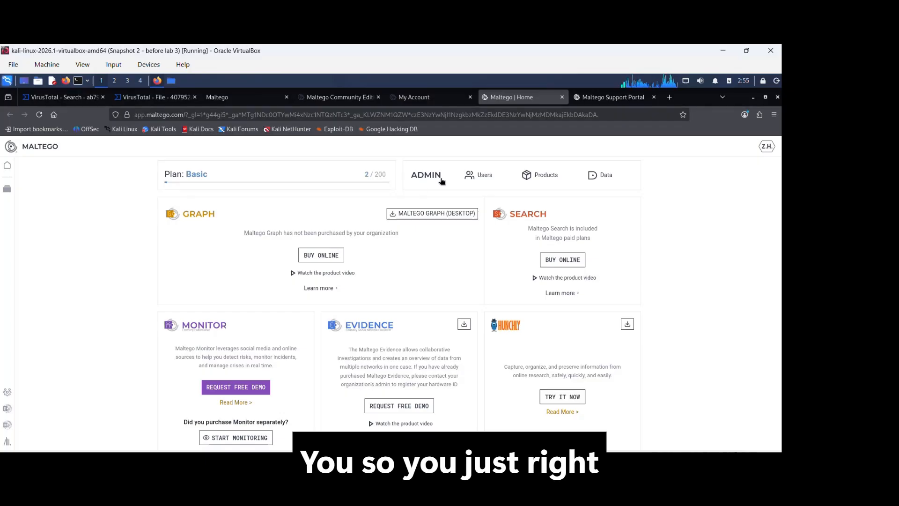
left_click(195, 175)
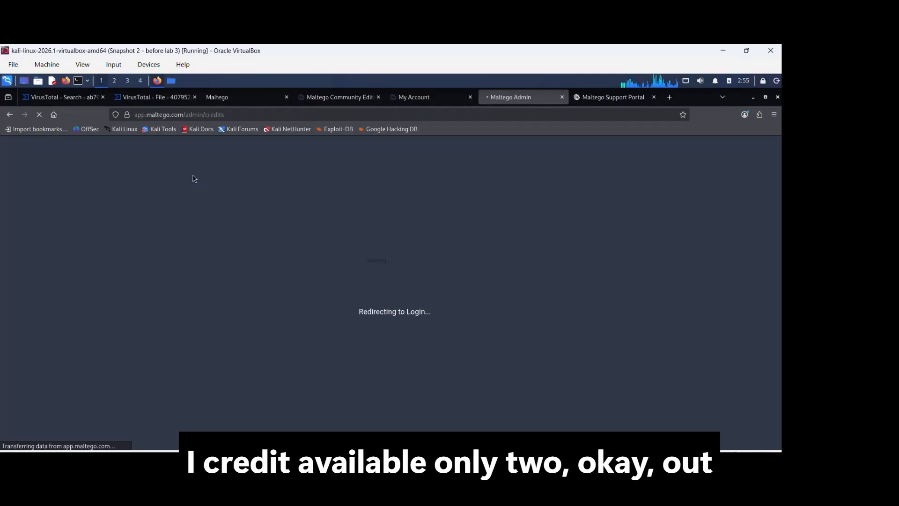
left_click(422, 97)
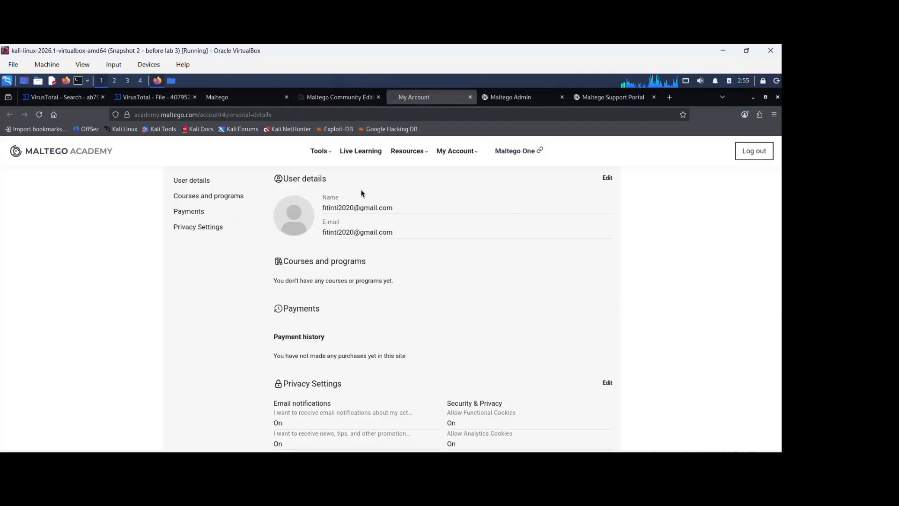
left_click(513, 96)
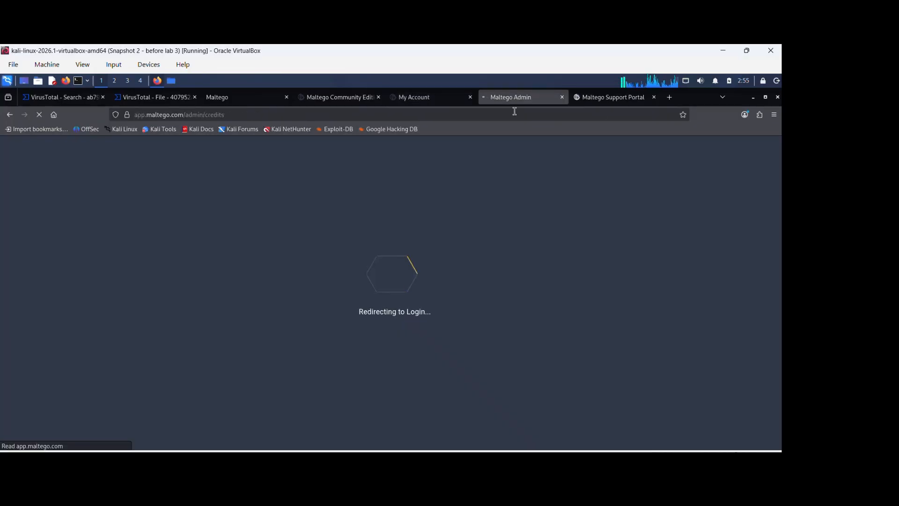
left_click(614, 98)
left_click(542, 99)
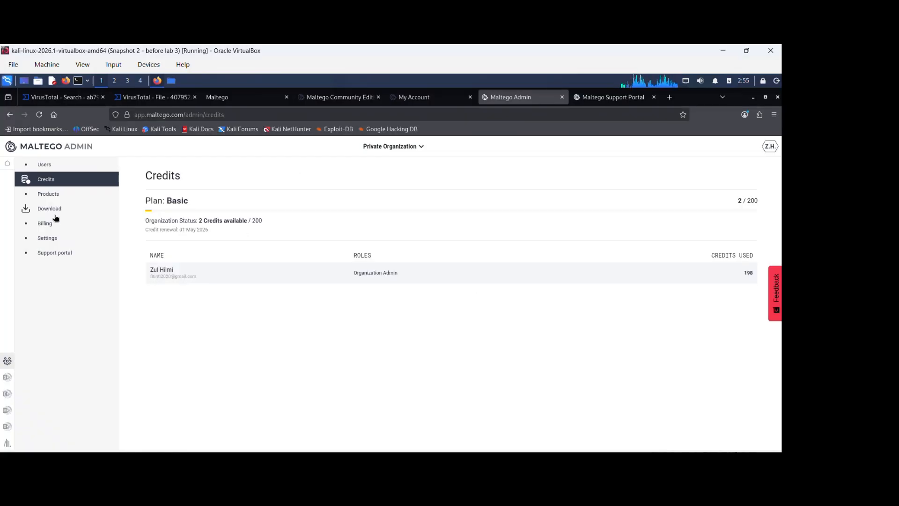
- Browse the Maltego Admin Billing, Settings, Support portal and Users sections
left_click(45, 224)
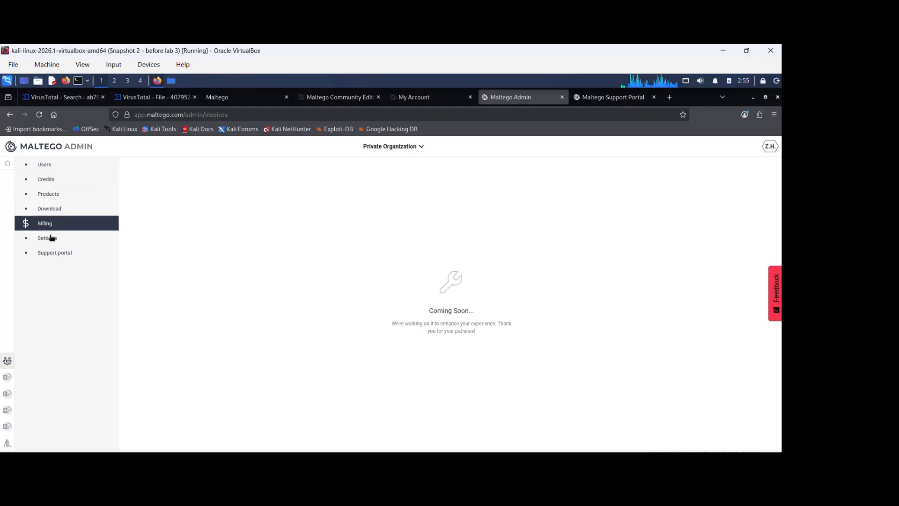
left_click(51, 239)
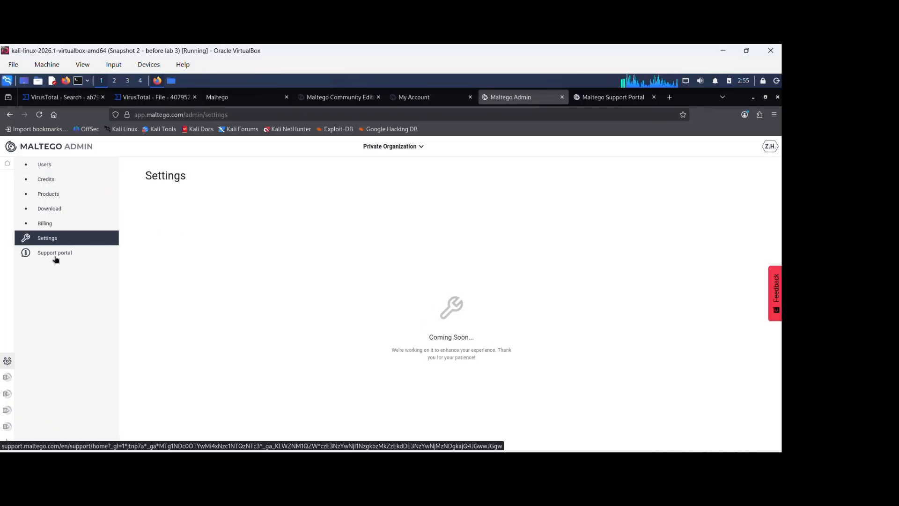
left_click(55, 254)
left_click(494, 102)
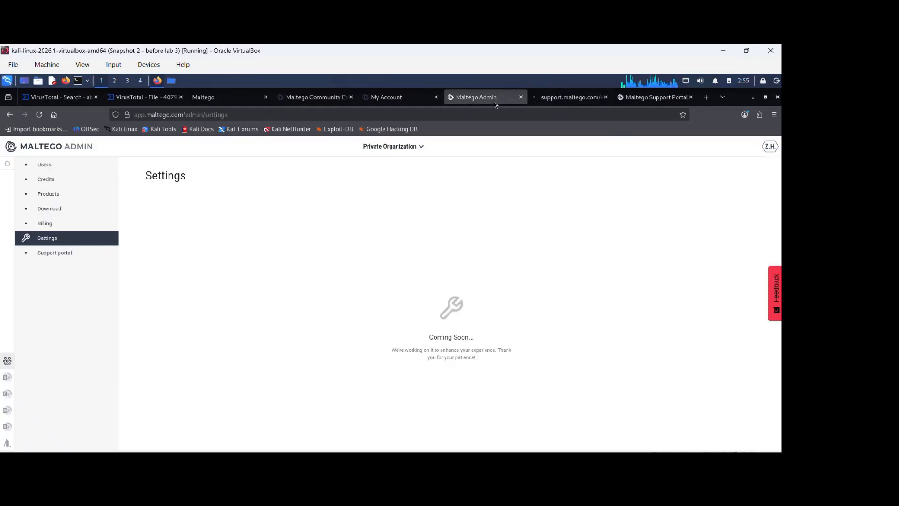
left_click(47, 166)
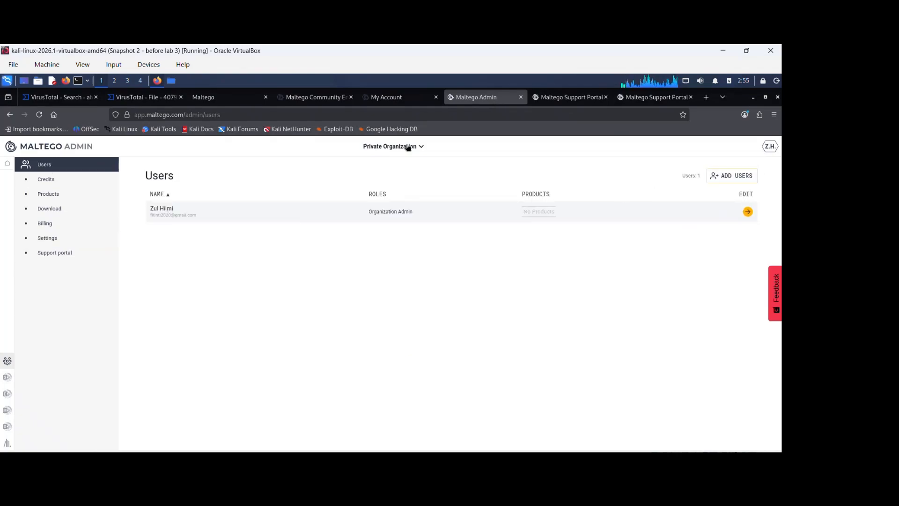
- Open the organization selector in Maltego Admin and close it again
left_click(398, 98)
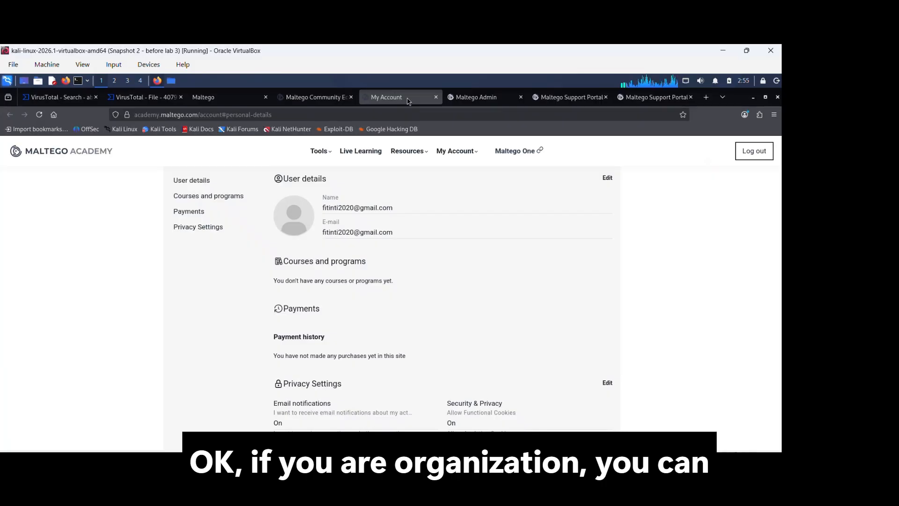
left_click(491, 98)
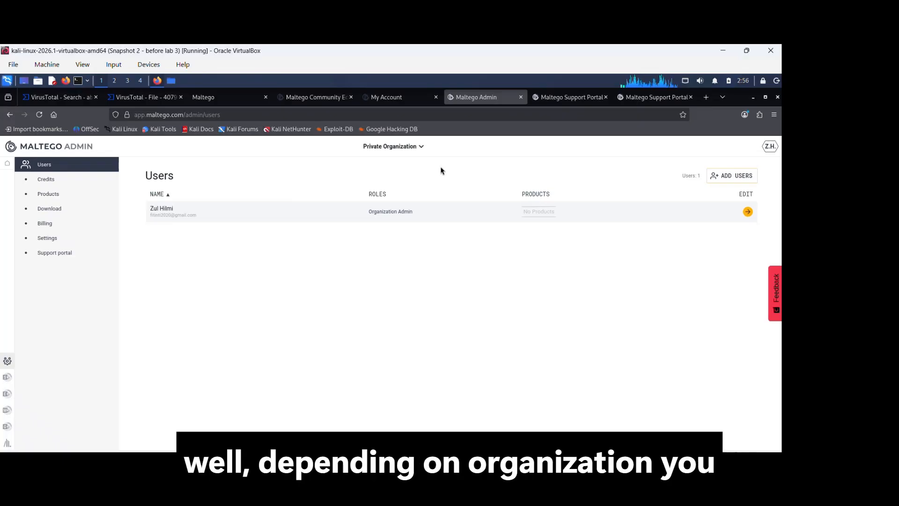
left_click(423, 145)
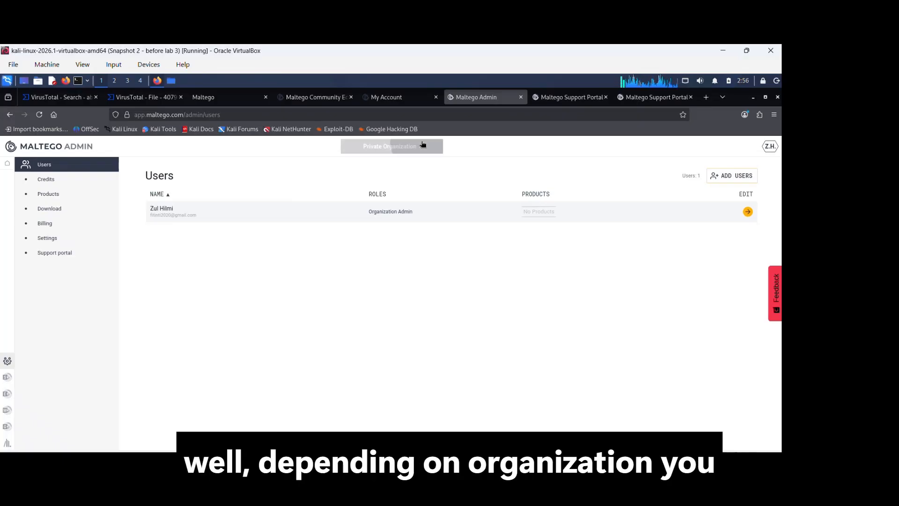
left_click(423, 287)
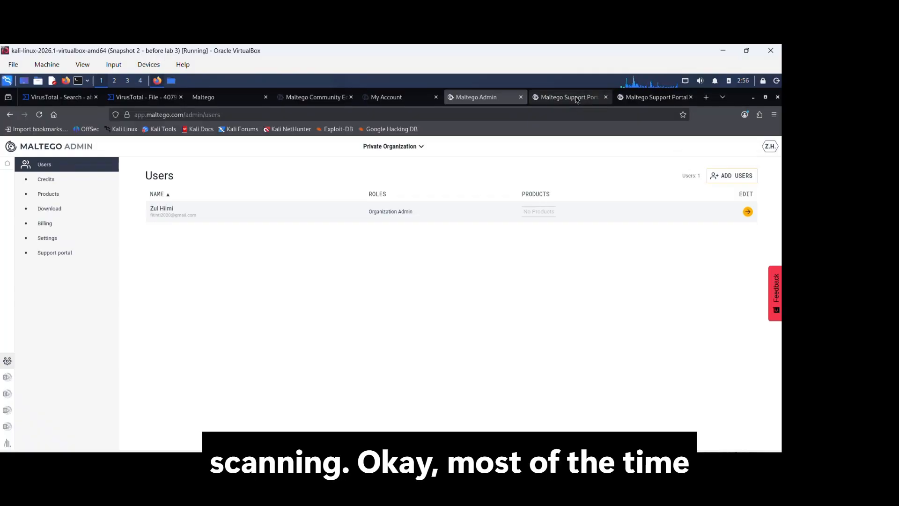
- Switch through the open browser tabs, ending on the Maltego Community Edition Learning Path page
mouse_move(577, 99)
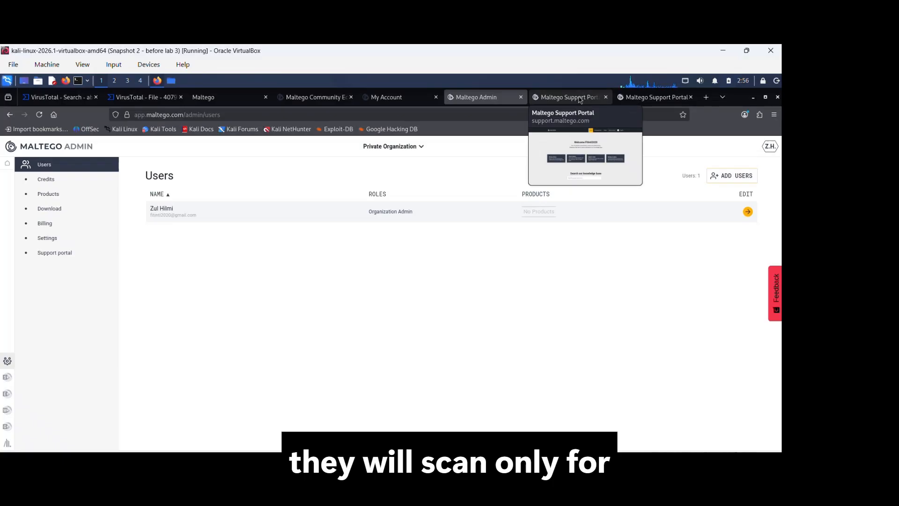
left_click(580, 98)
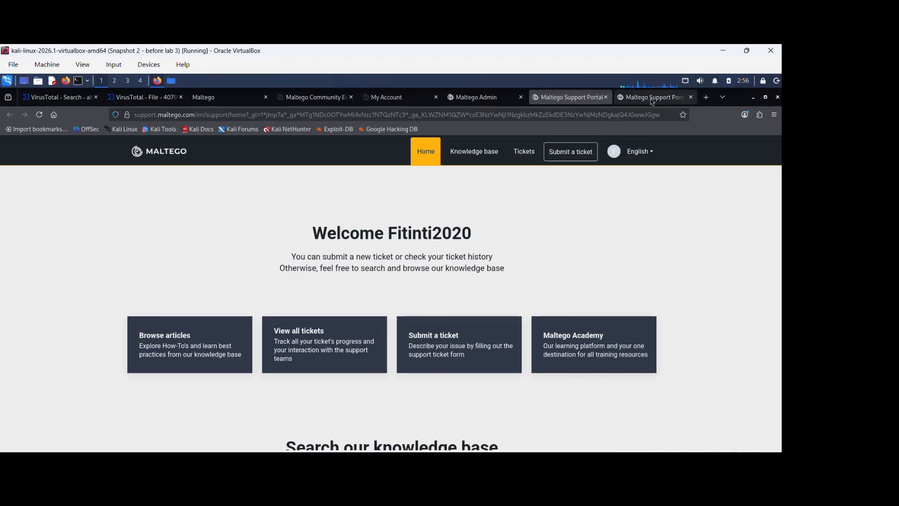
mouse_move(655, 102)
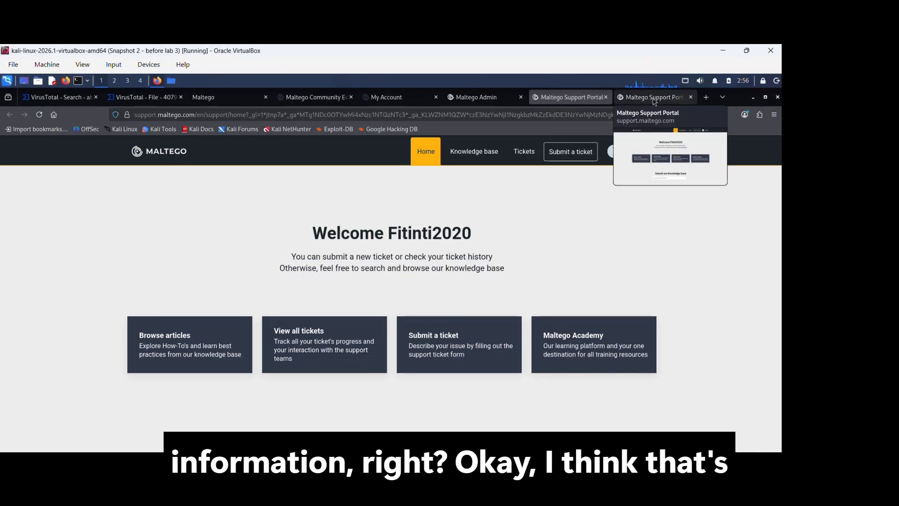
left_click(476, 97)
left_click(394, 104)
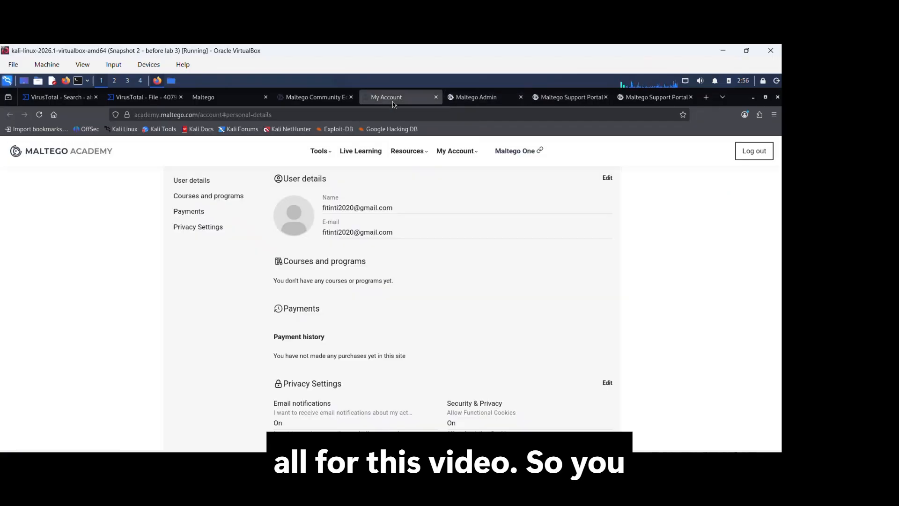
left_click(485, 97)
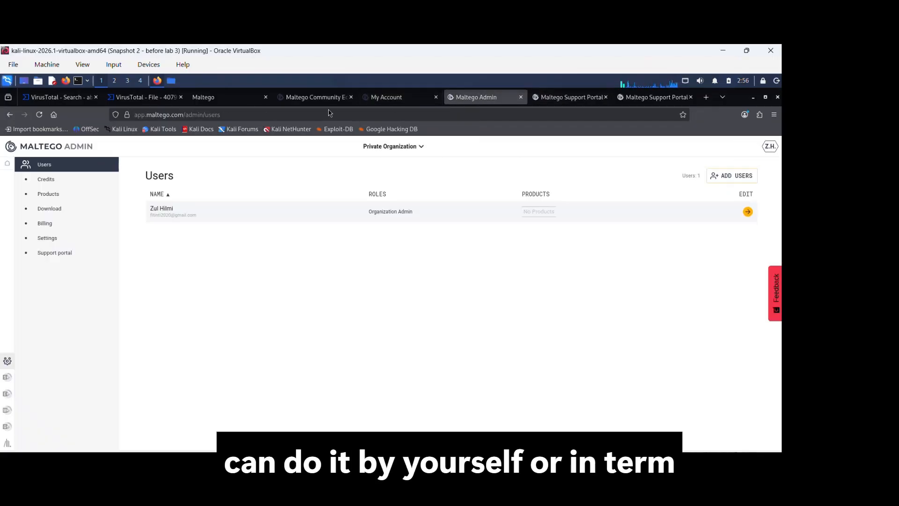
left_click(214, 98)
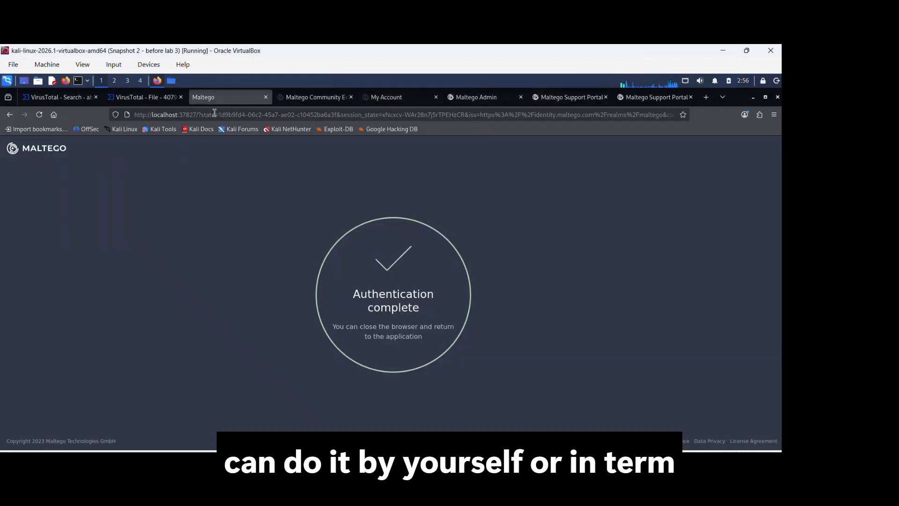
left_click(305, 97)
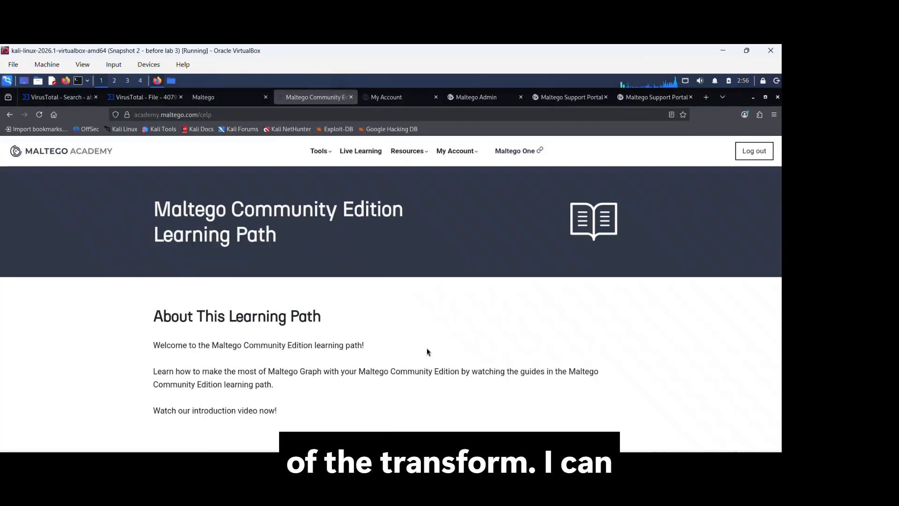